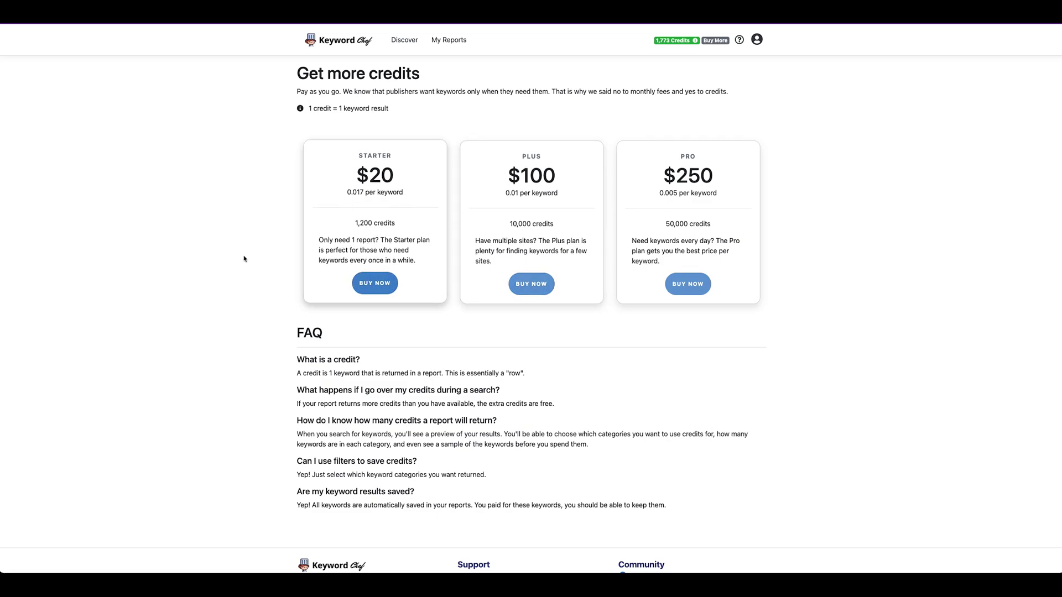
Return to Discover and run a wildcard keyword search for Testosterone*
click(331, 47)
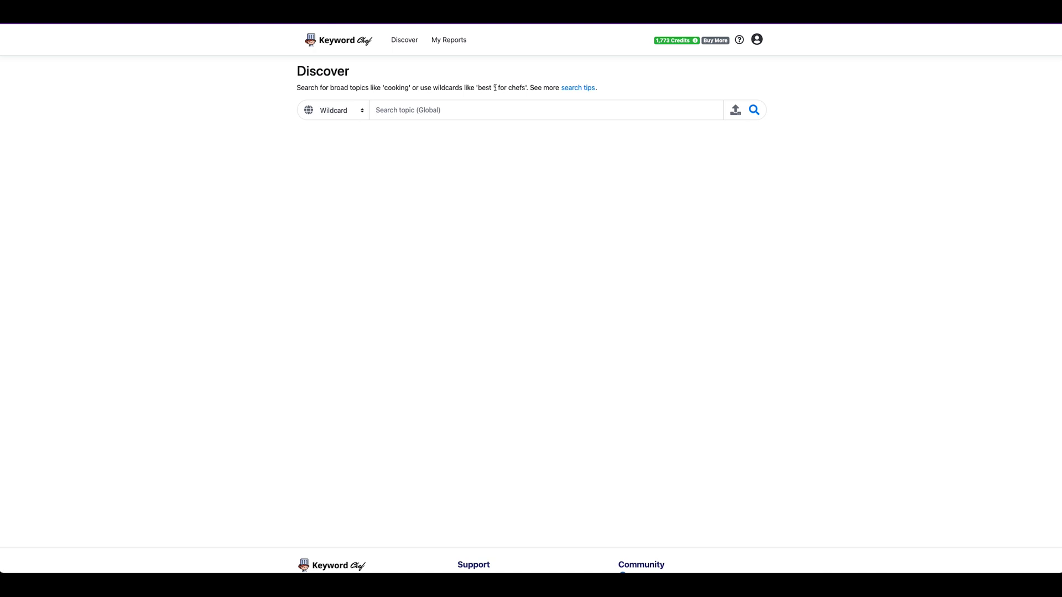
click(356, 113)
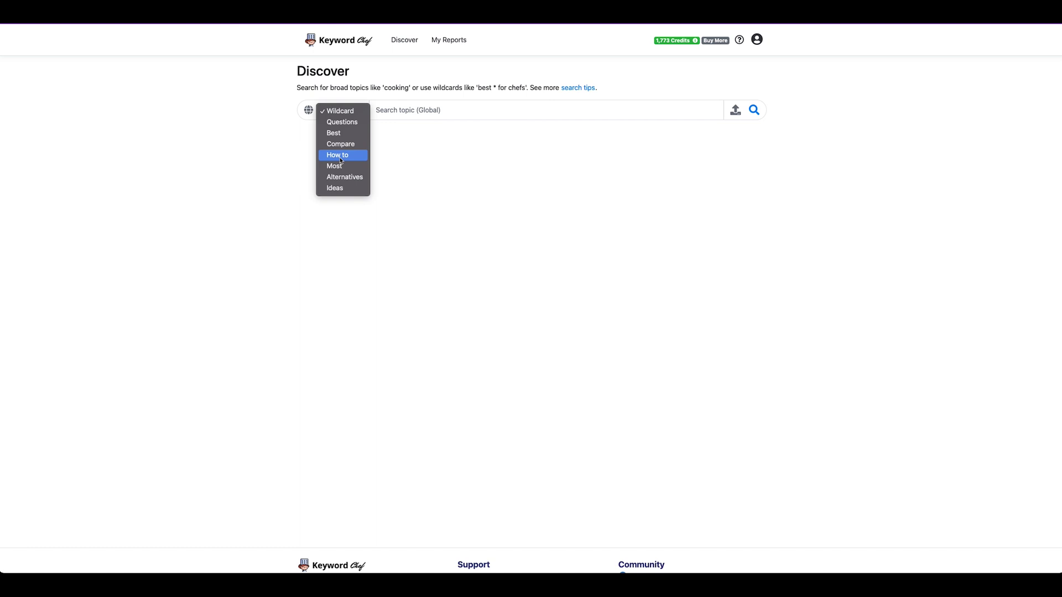
click(429, 213)
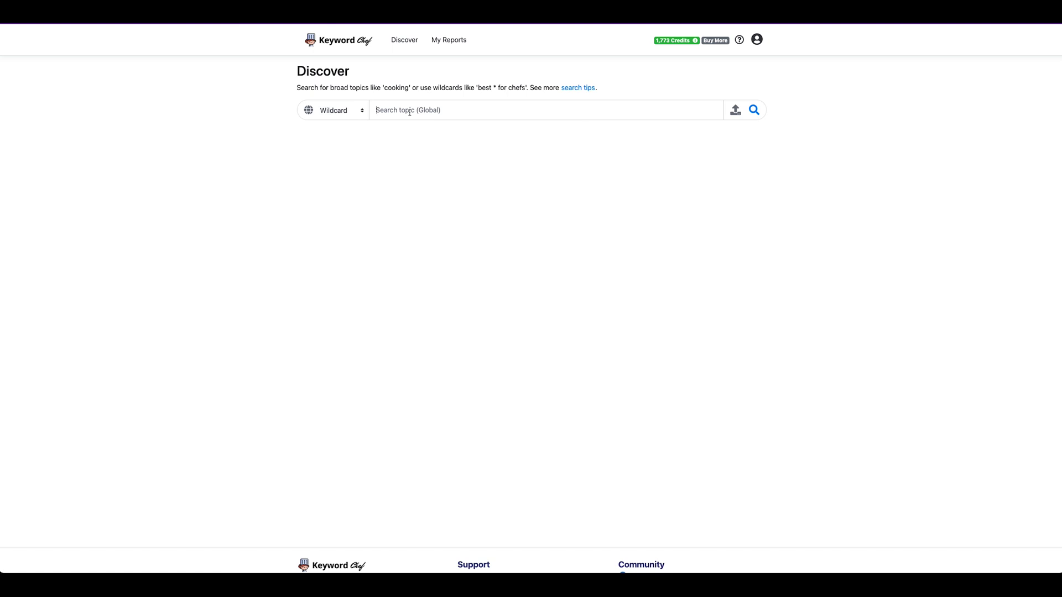
text(Testosterone*)
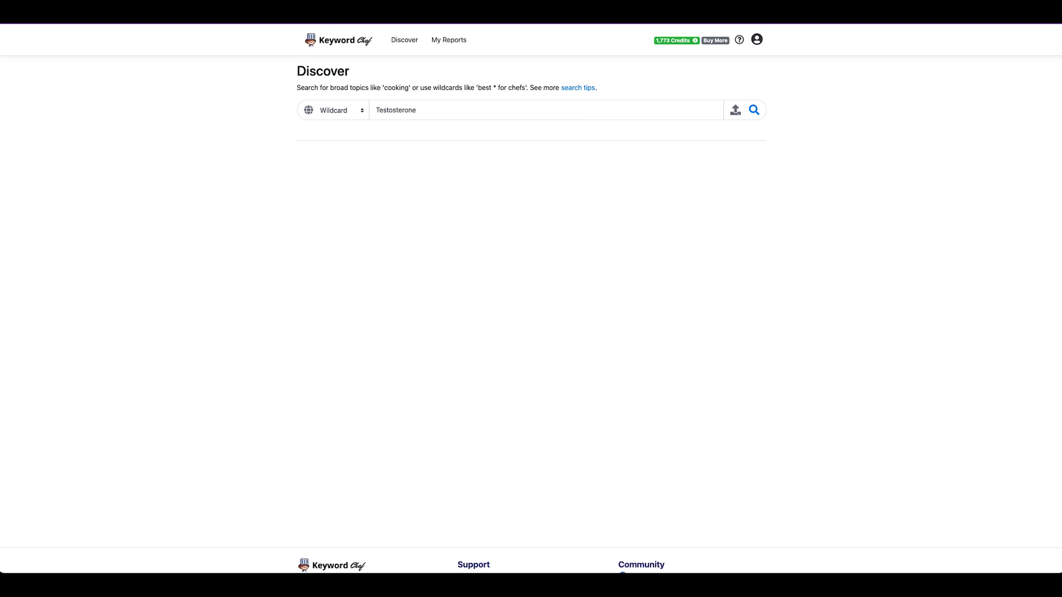
click(753, 110)
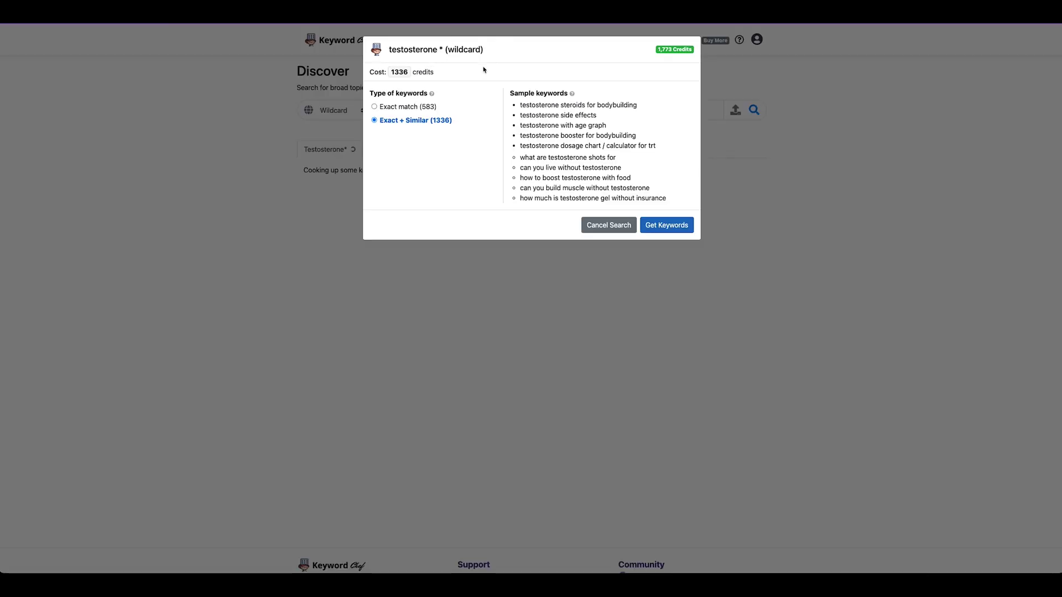
Compare the exact-match cost (583 credits), then keep Exact + Similar at 1336 credits
click(402, 110)
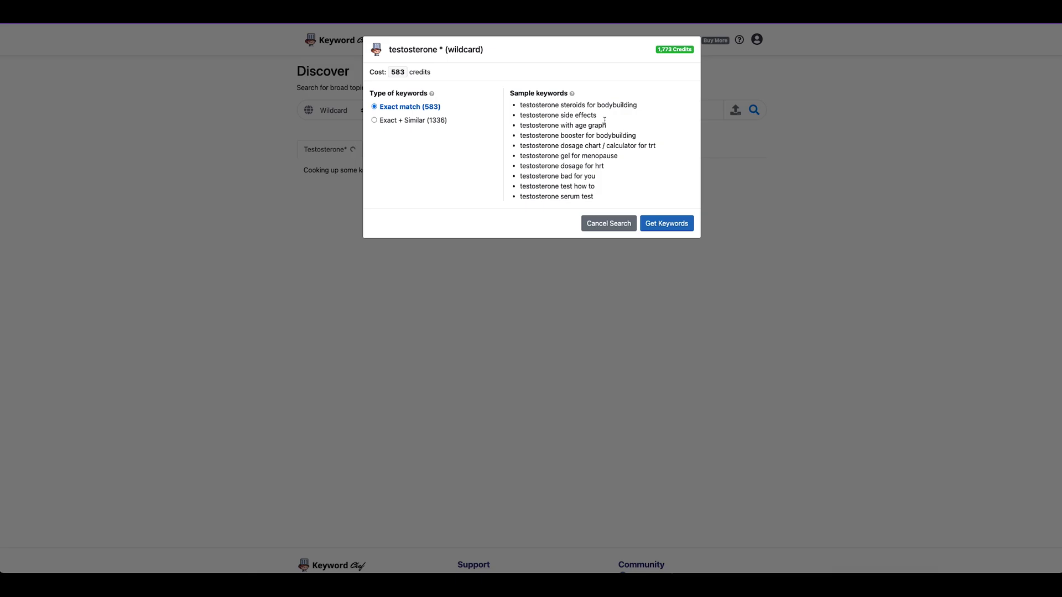
drag(638, 107, 565, 106)
click(565, 107)
click(374, 120)
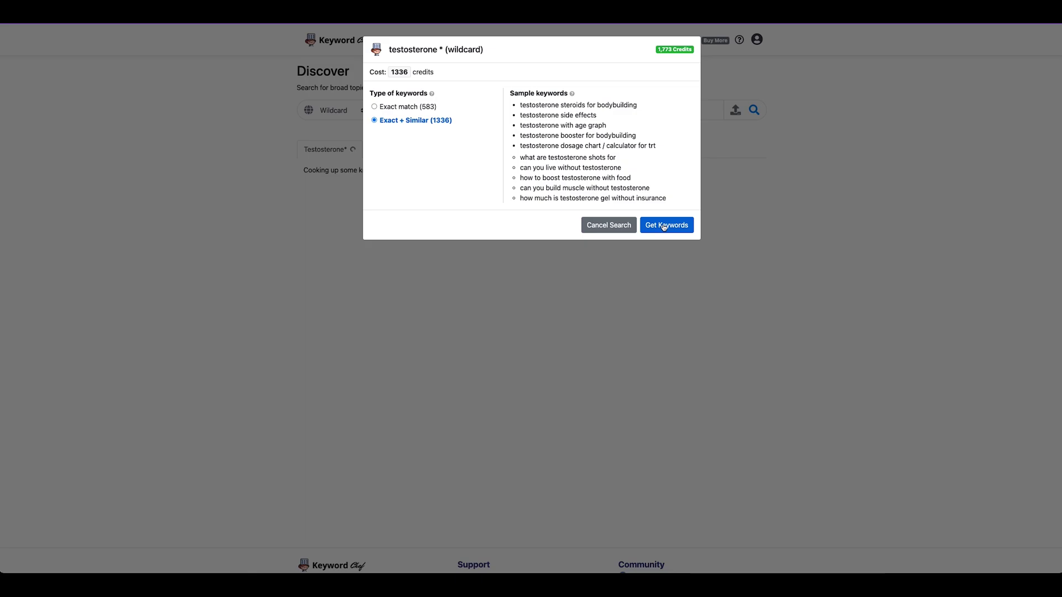
Spend 1336 credits to fetch the testosterone * keywords, leaving 437 credits
click(664, 227)
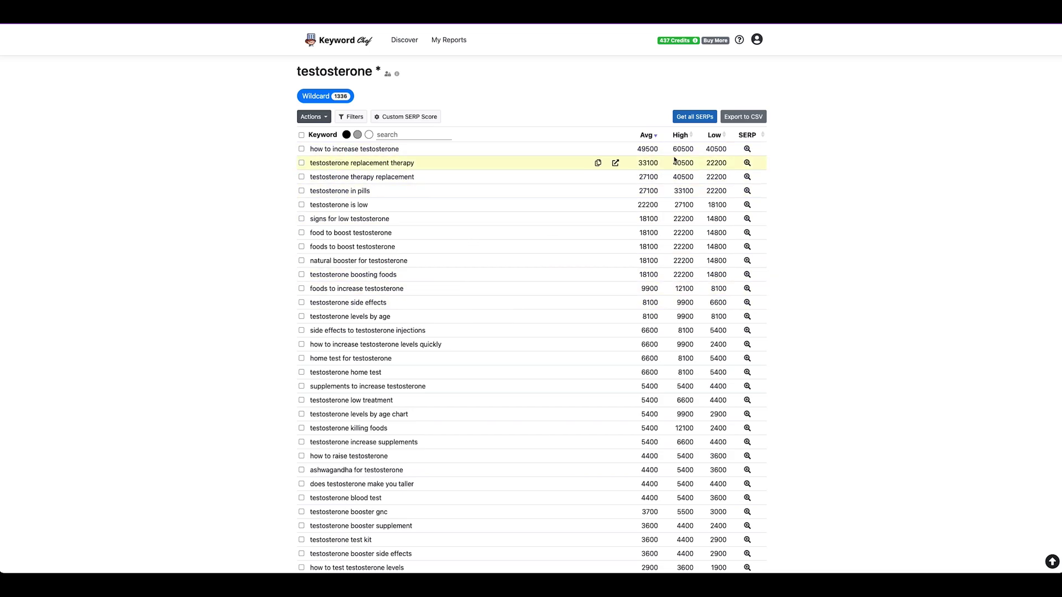
Request SERP data for every testosterone keyword and dismiss the processing notice
click(682, 119)
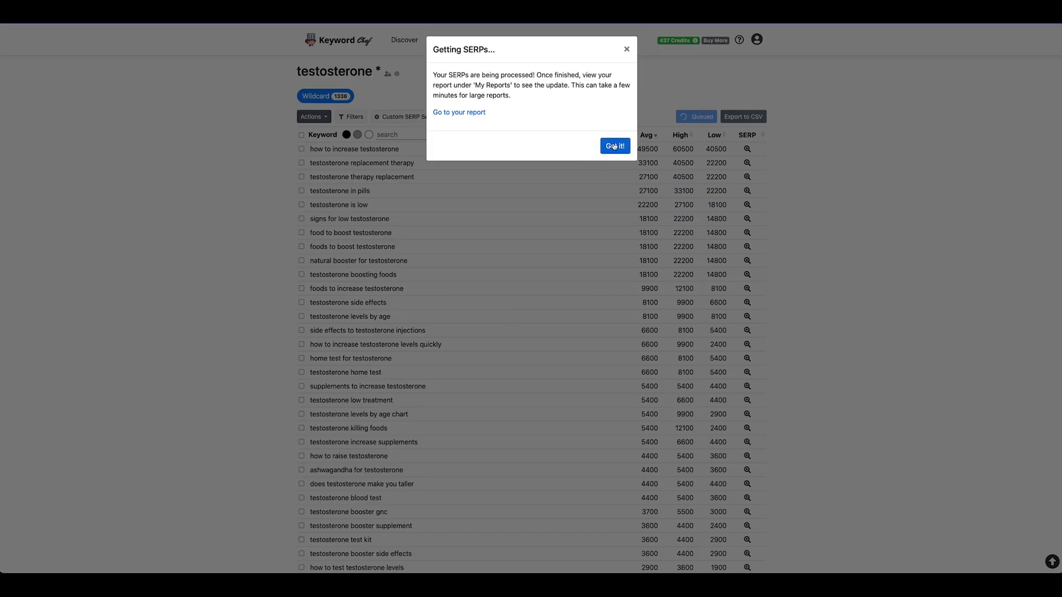
click(614, 146)
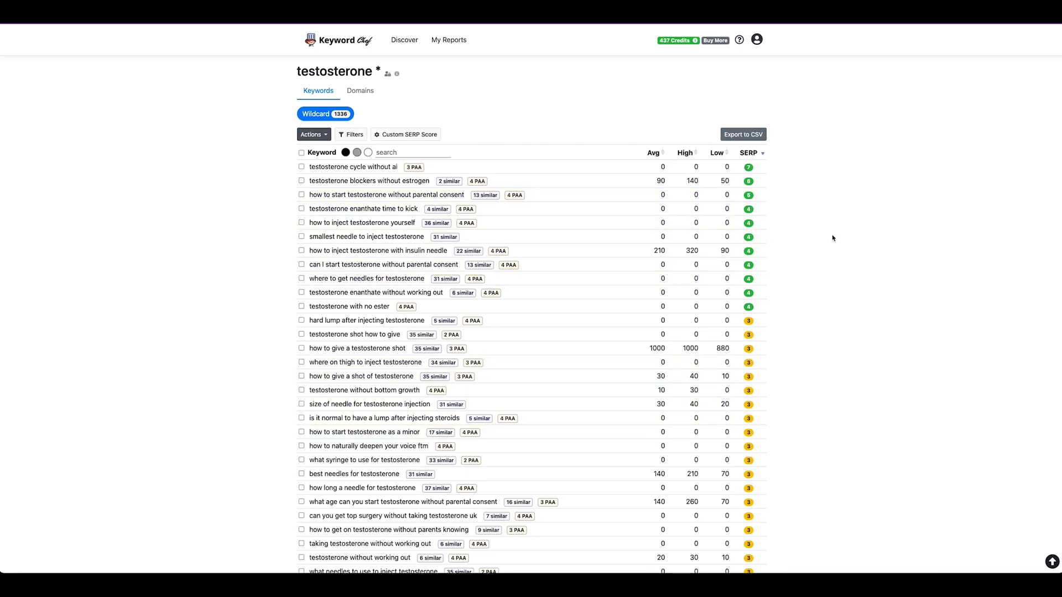
Show the testosterone report's Domains view, with quora.com's 153 keywords listed
mouse_move(745, 157)
mouse_move(756, 235)
mouse_move(748, 181)
click(360, 92)
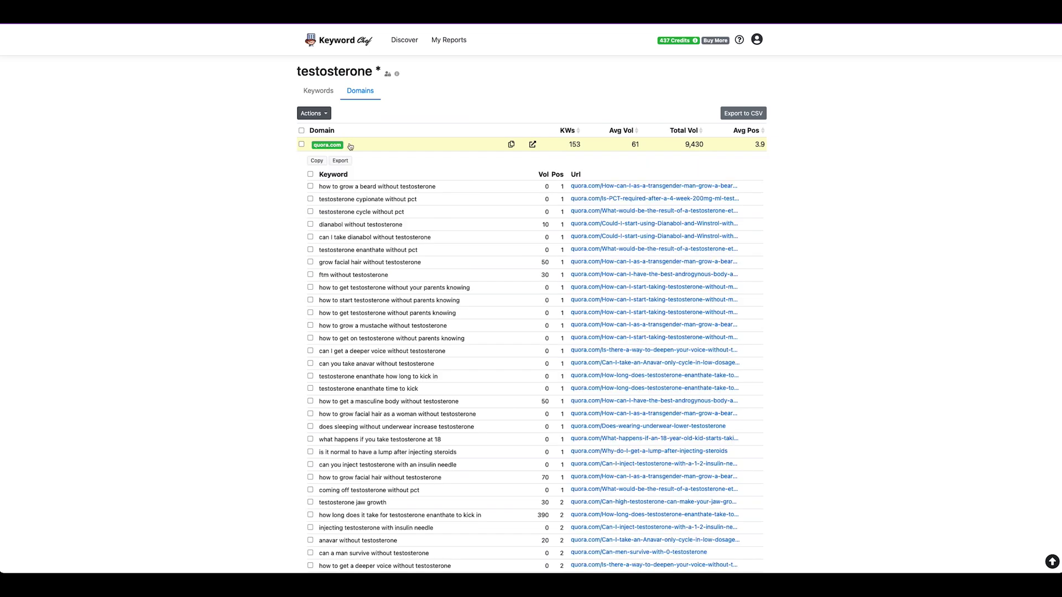
Sort the quora.com keywords by volume, highest first
scroll(514, 216, down, 1)
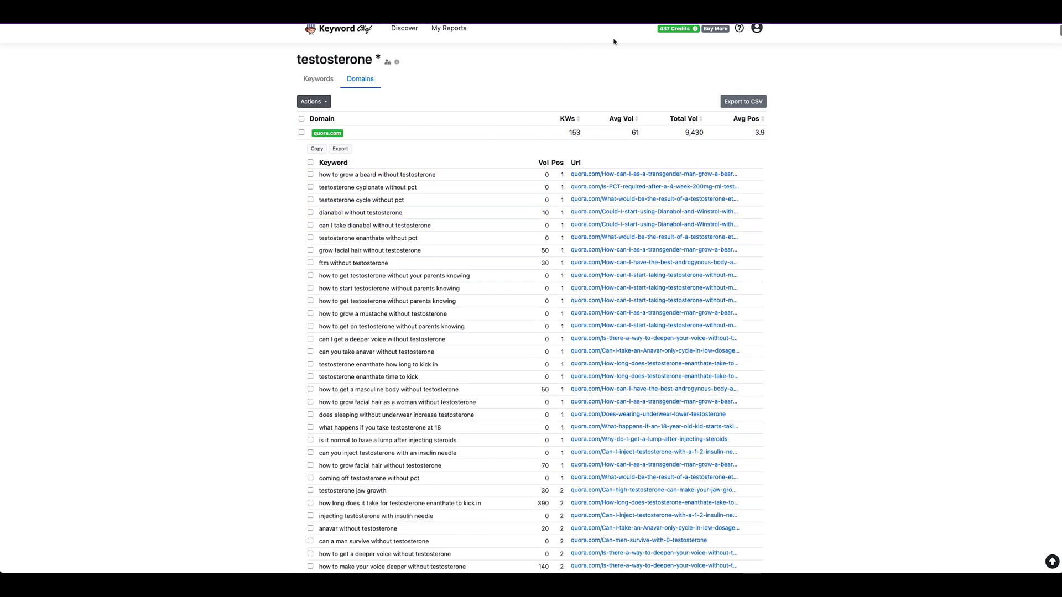
click(544, 165)
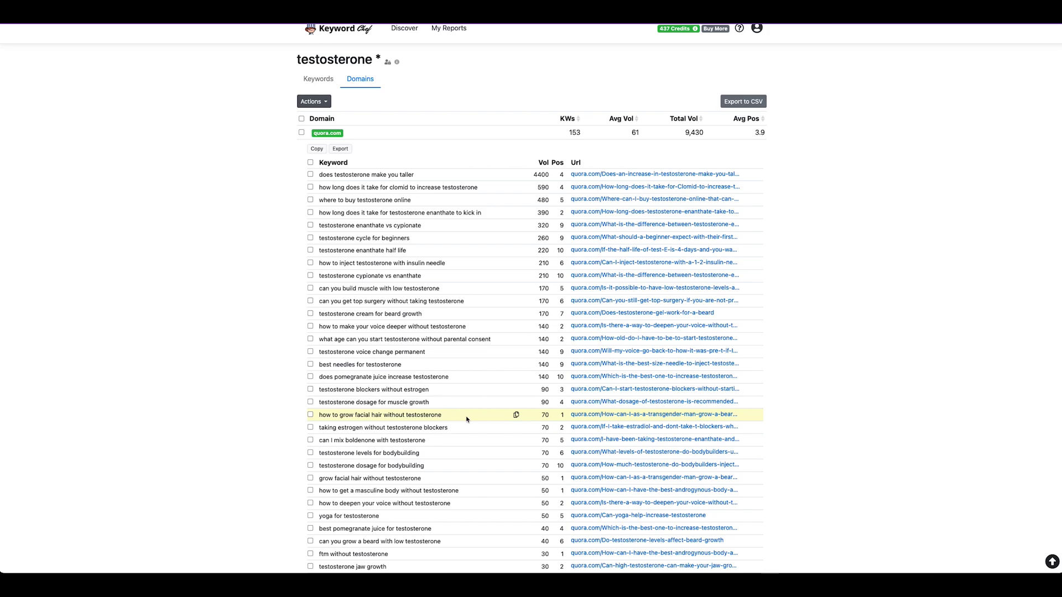
drag(466, 419, 318, 419)
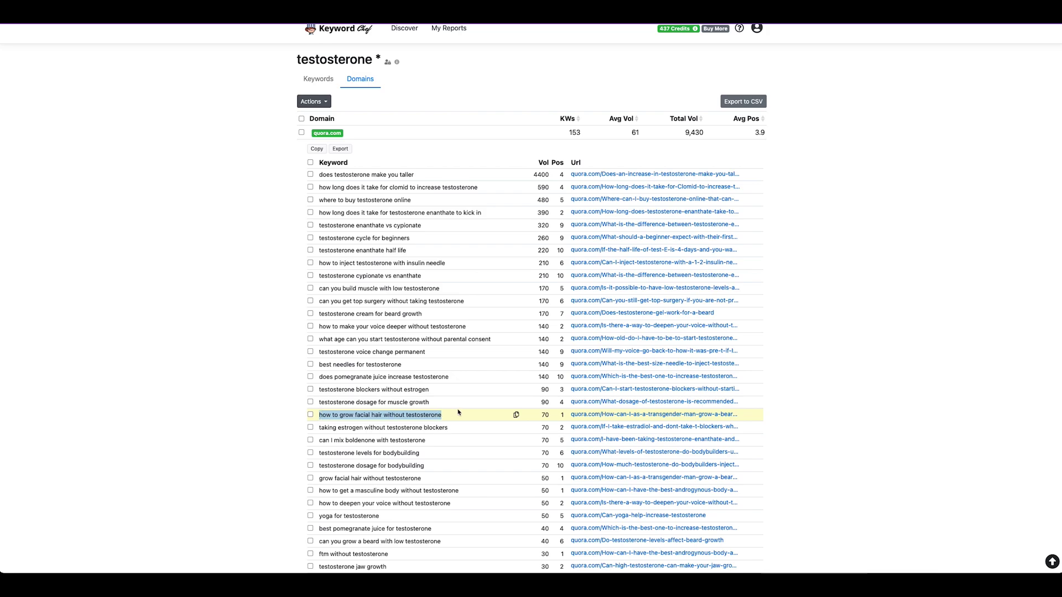
click(288, 470)
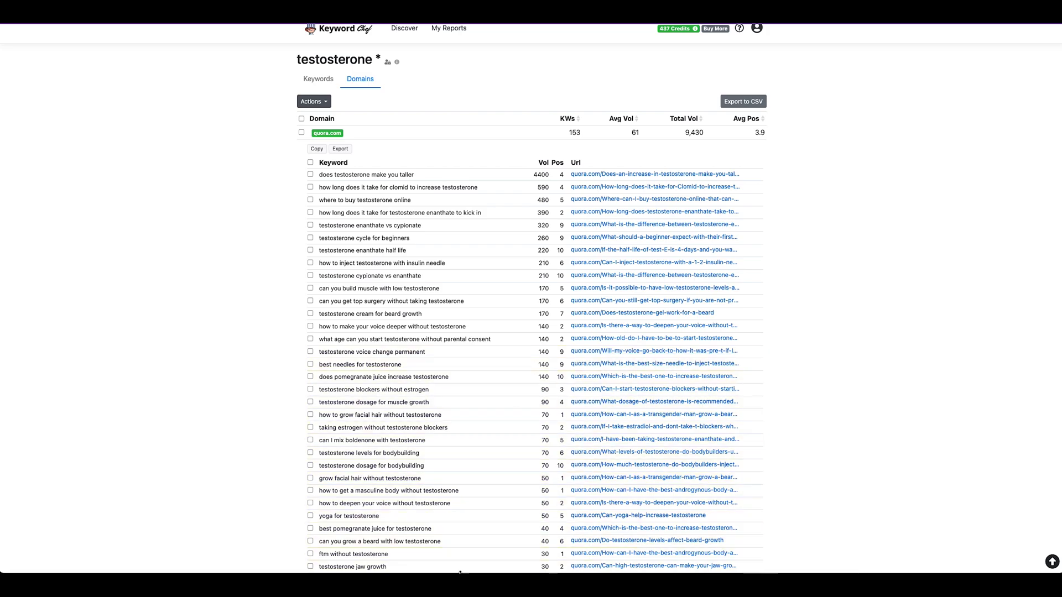
Scroll through the sorted quora.com keywords, then collapse the quora.com list
scroll(511, 489, down, 1)
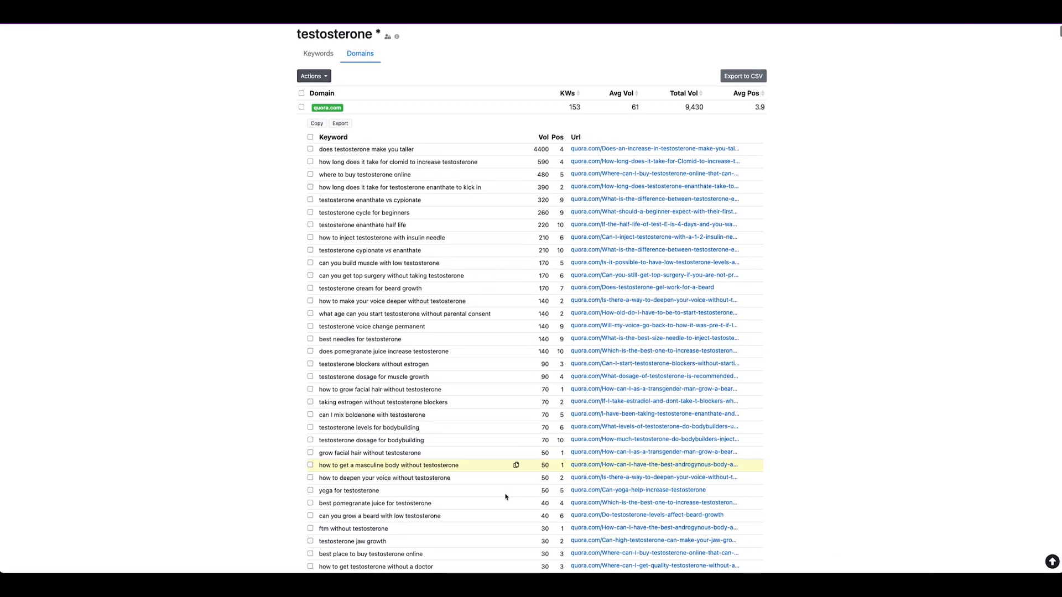
scroll(505, 496, down, 1)
scroll(505, 494, up, 1)
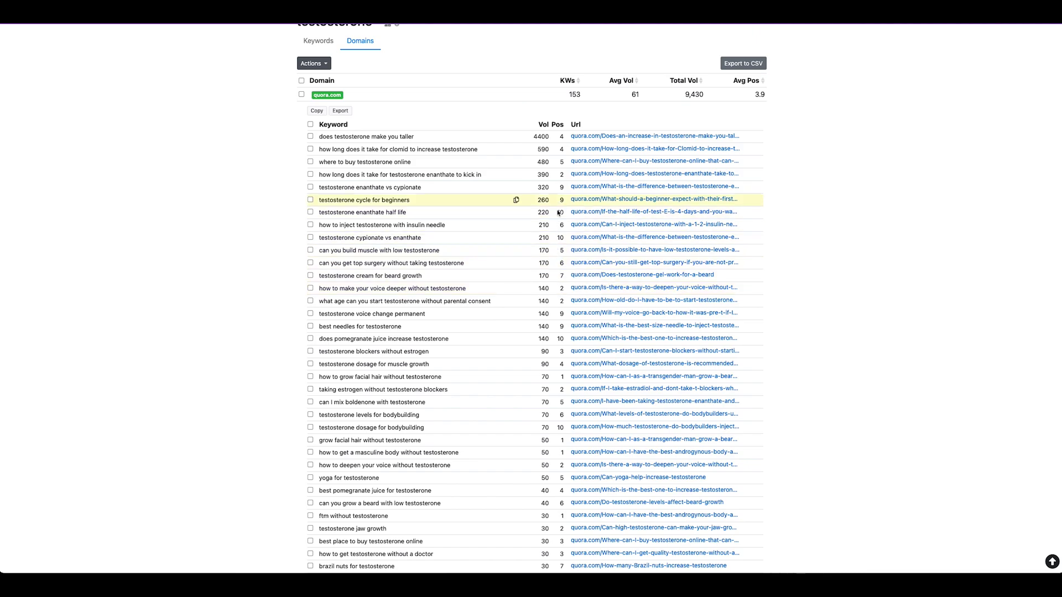
scroll(565, 271, up, 2)
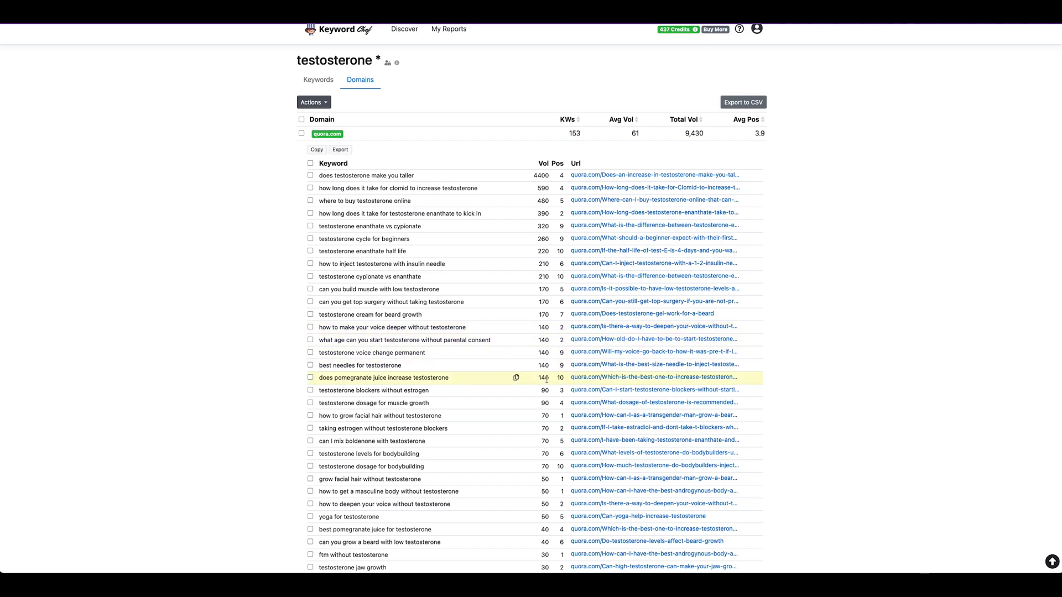
click(328, 136)
click(331, 151)
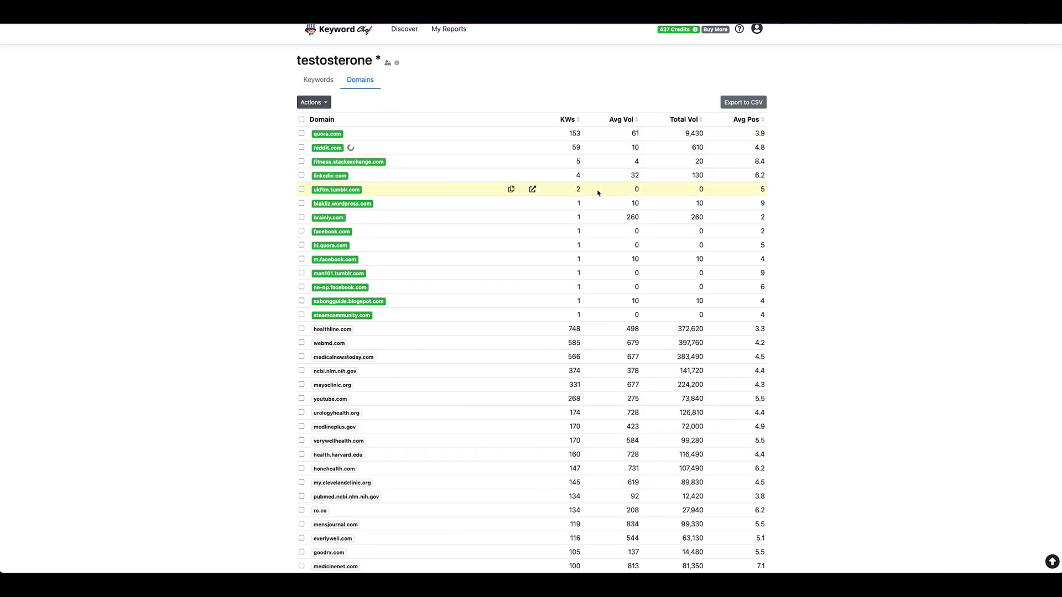
click(529, 178)
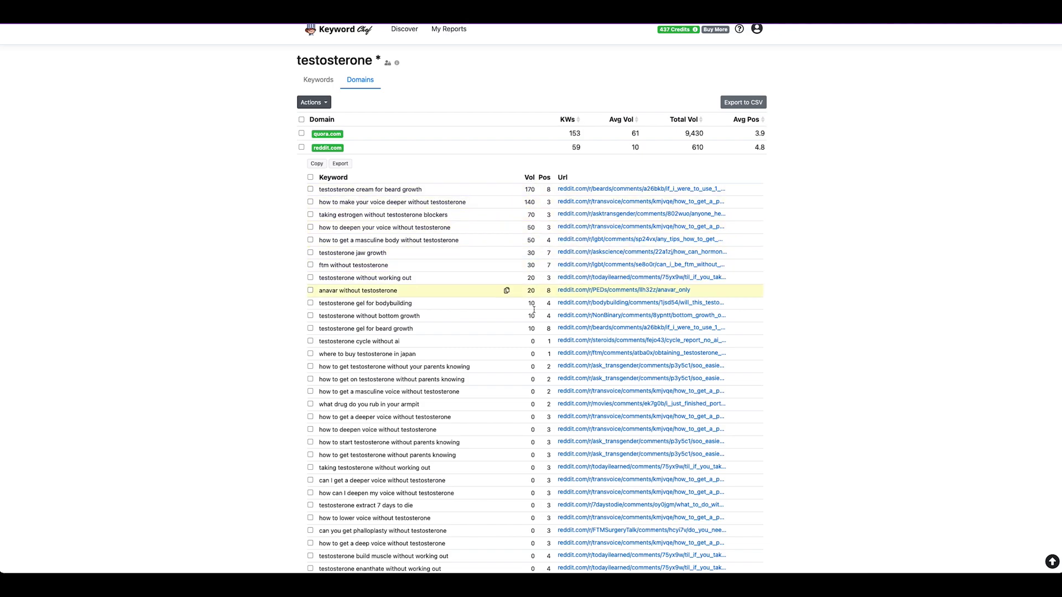
scroll(536, 280, down, 1)
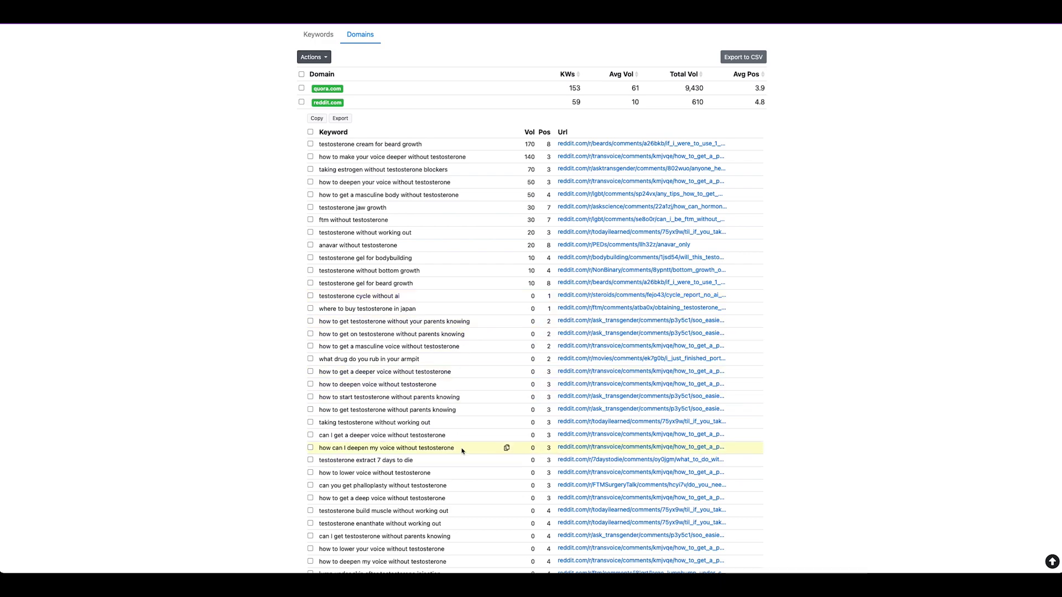
scroll(462, 451, down, 3)
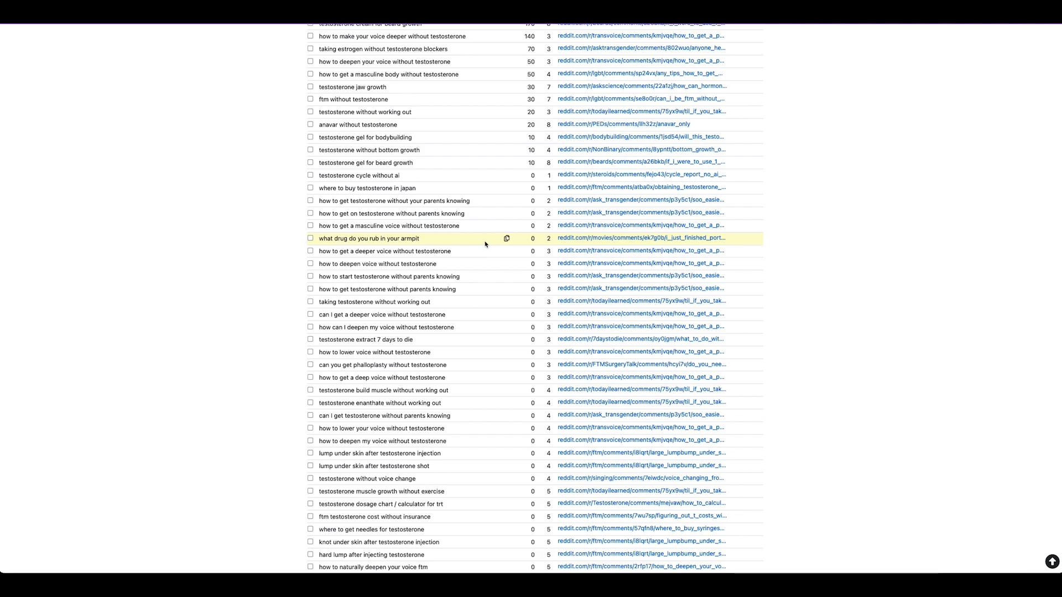
scroll(498, 238, up, 3)
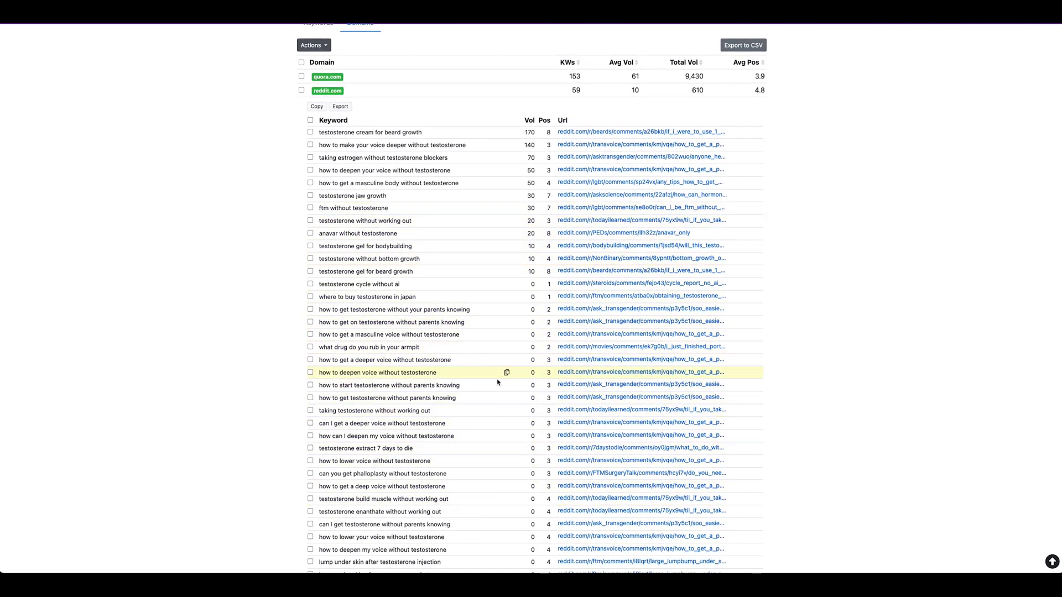
scroll(500, 376, down, 2)
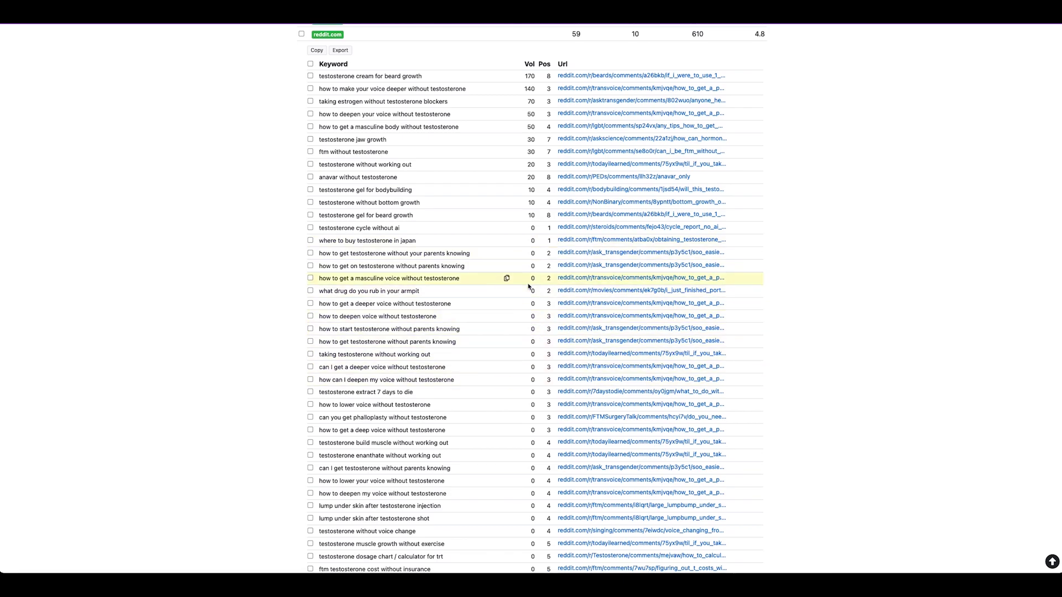
scroll(528, 286, up, 3)
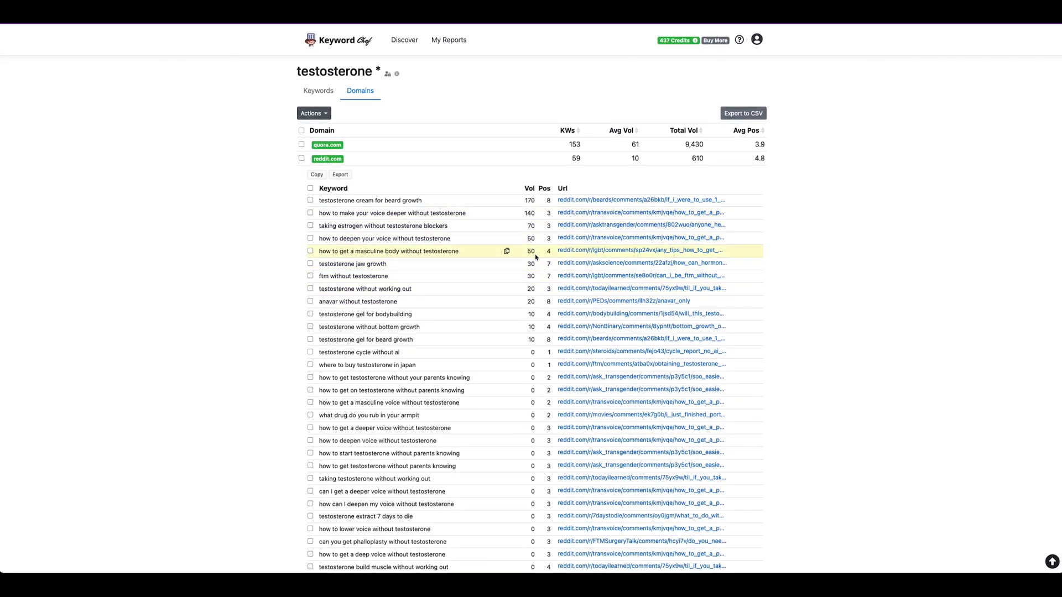
scroll(521, 293, down, 2)
scroll(522, 319, down, 1)
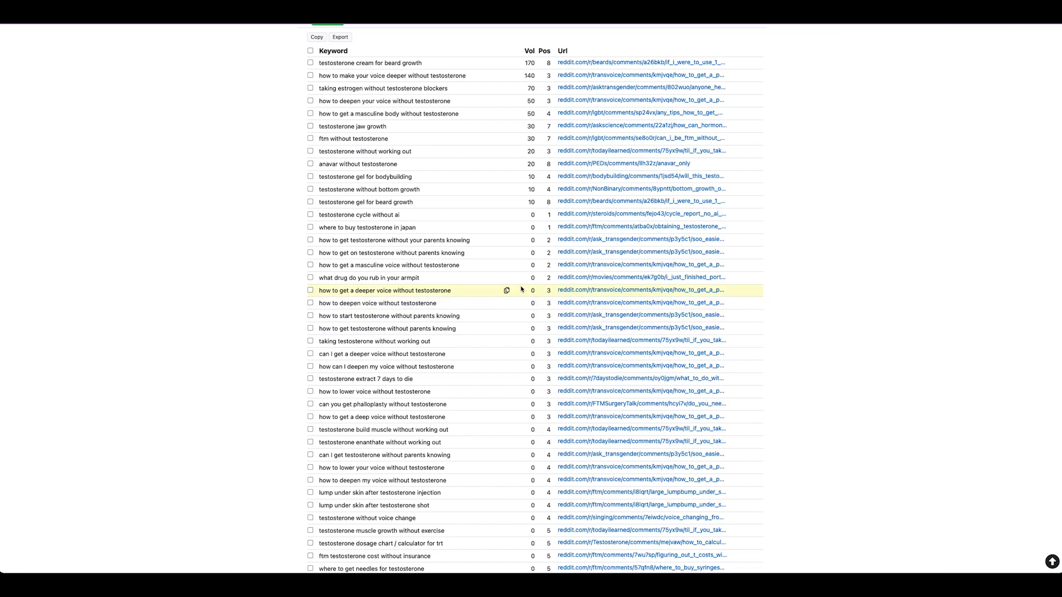
scroll(521, 289, up, 2)
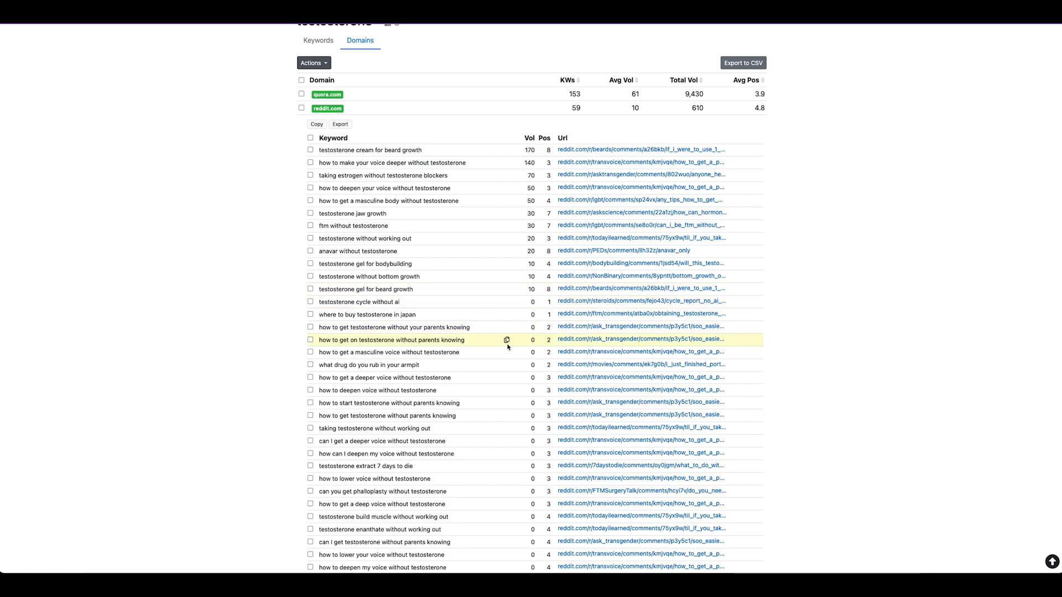
Collapse reddit.com and return to quora.com's keywords, topped by 'does testosterone make you taller' (4400)
click(323, 109)
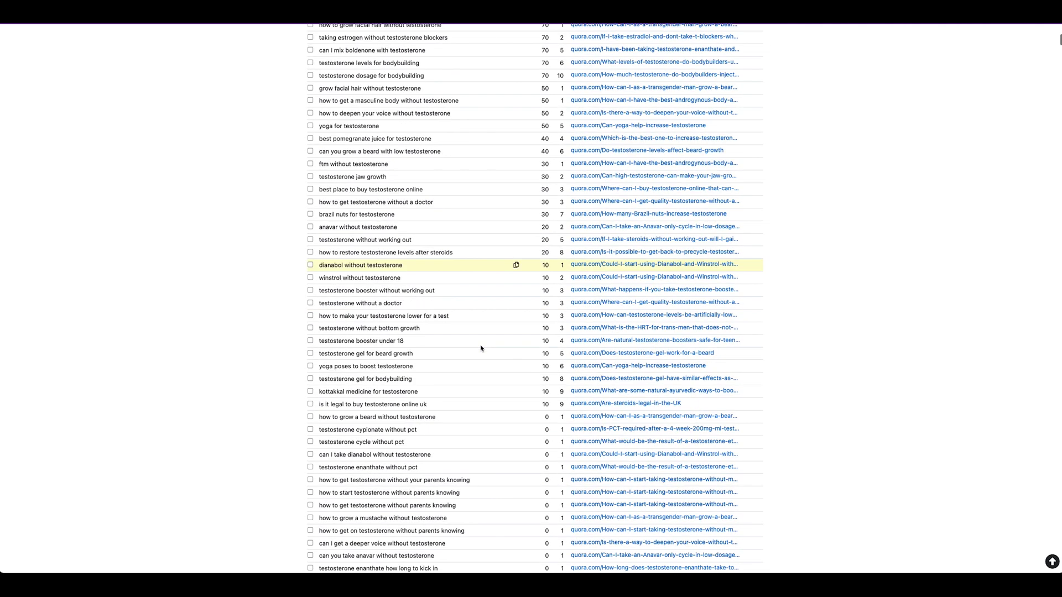
scroll(481, 349, down, 2)
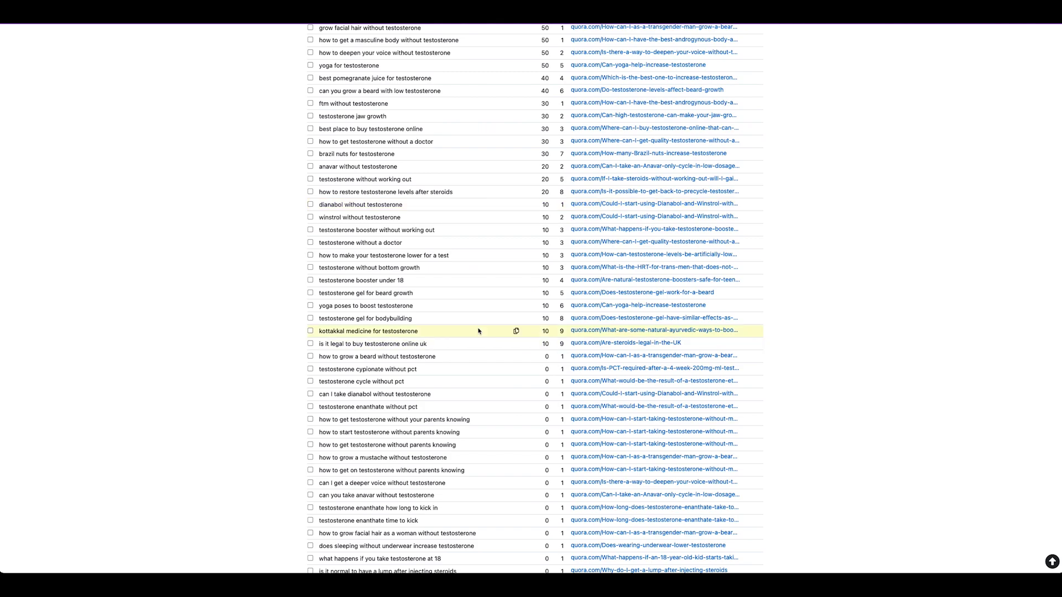
scroll(478, 331, up, 8)
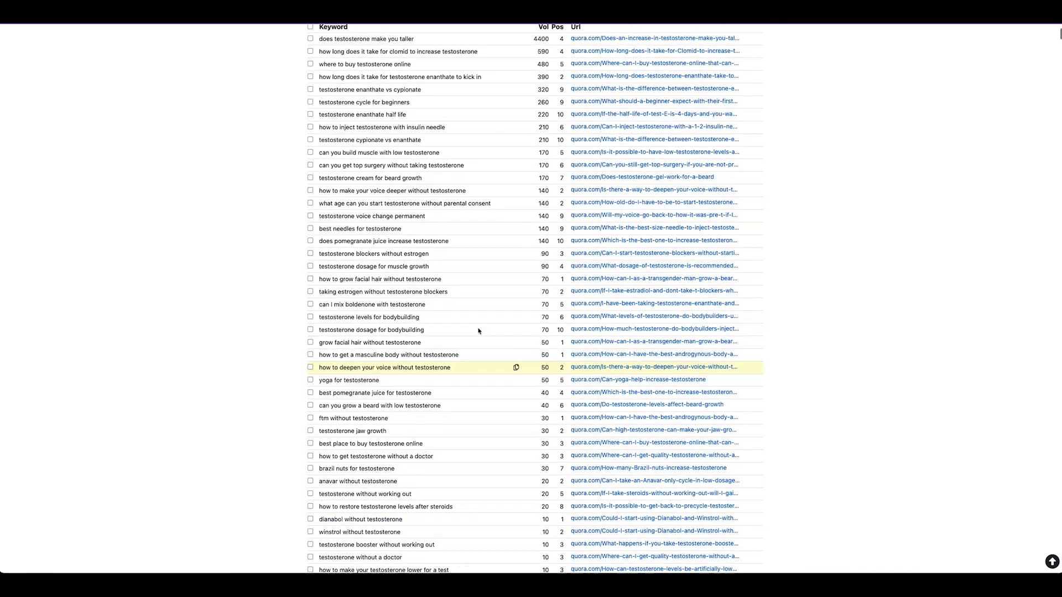
scroll(479, 330, up, 1)
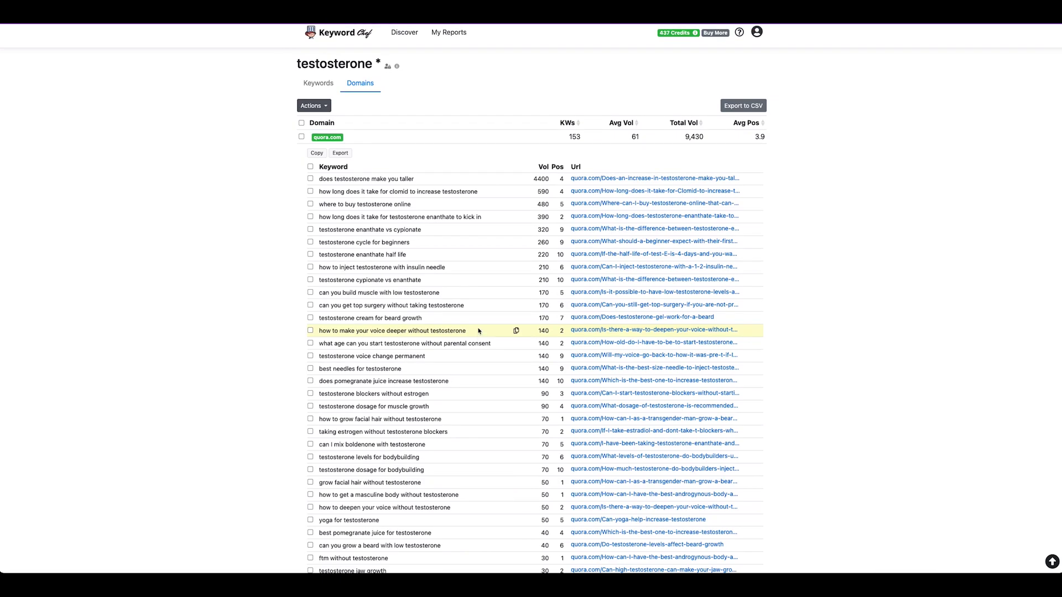
scroll(475, 326, down, 2)
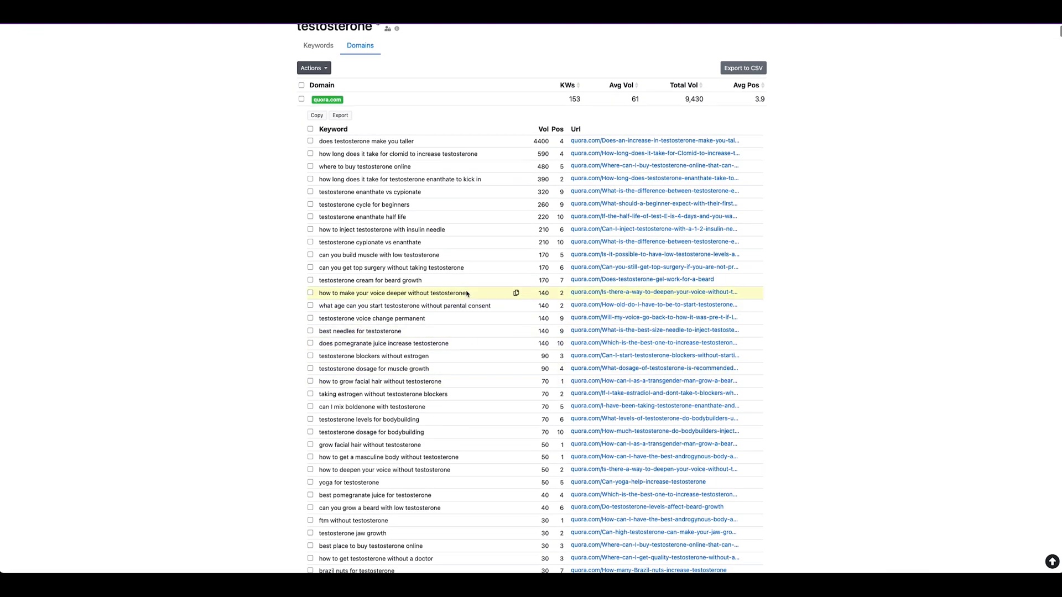
scroll(466, 294, up, 2)
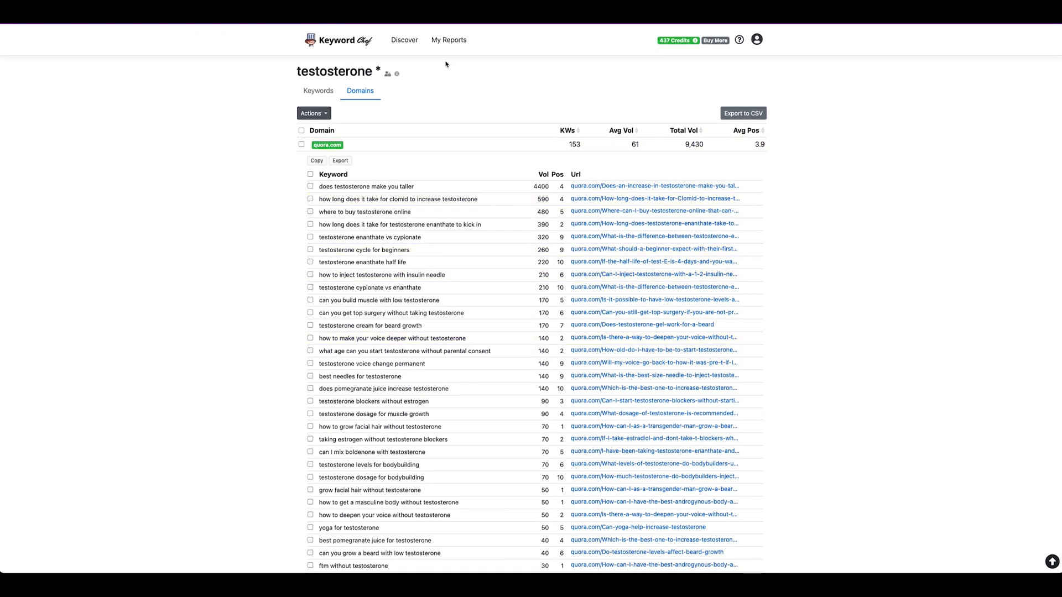
Open My Reports and scroll its 31 saved reports, newest being testosterone * (1336 results)
click(449, 44)
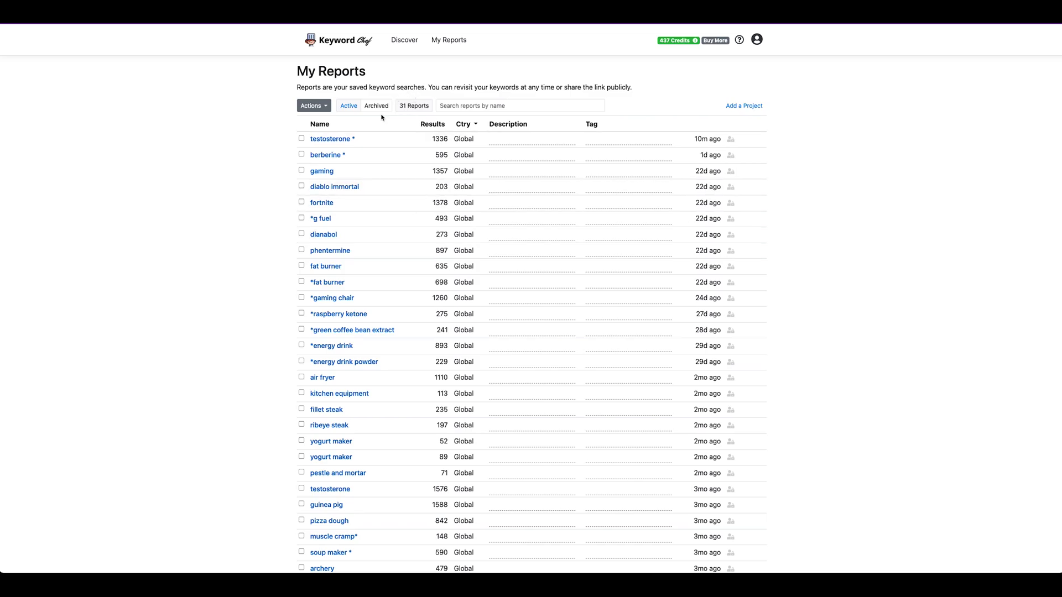
scroll(410, 214, down, 1)
scroll(410, 214, up, 1)
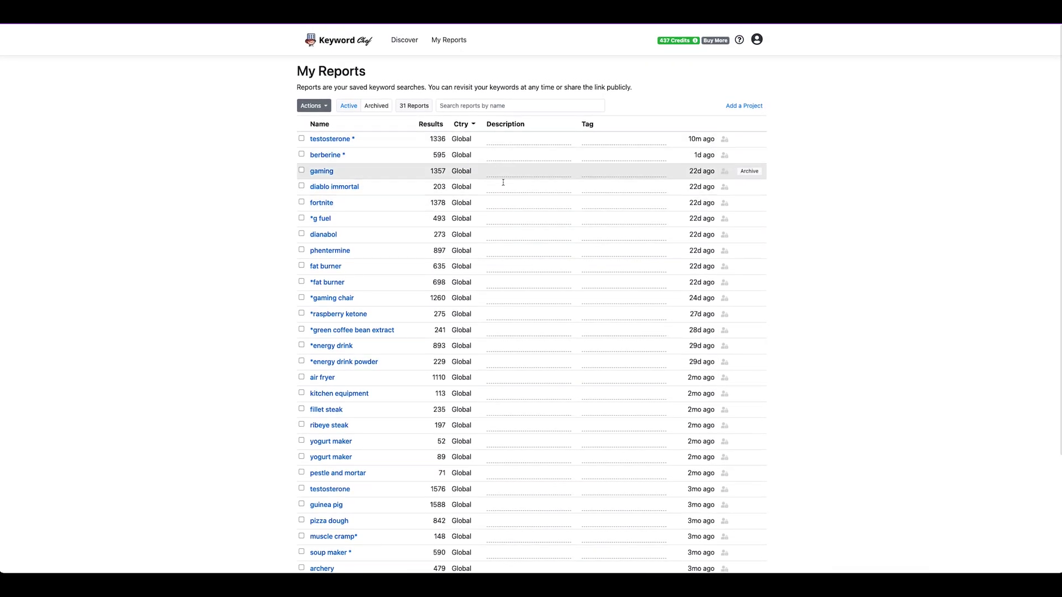
scroll(494, 229, down, 2)
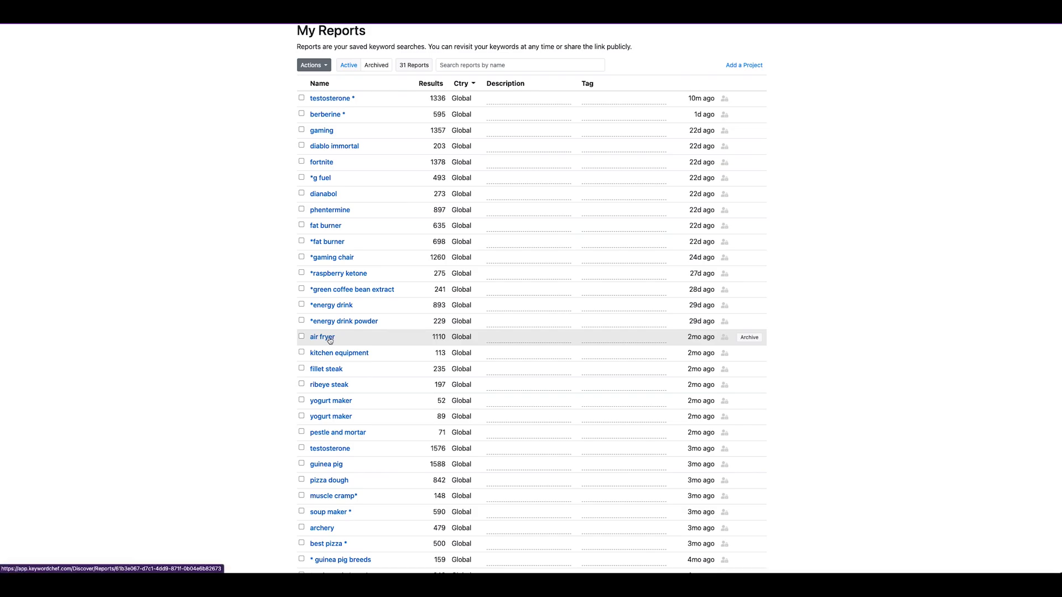
Open the saved archery report, showing 479 how-to keywords led by 'how to learn archery'
click(325, 528)
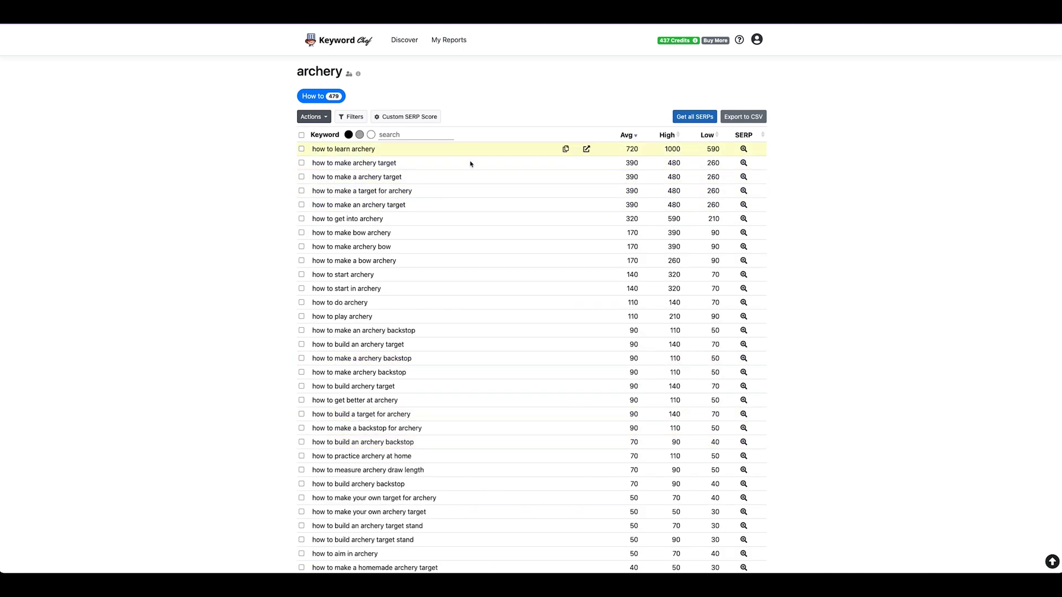
scroll(526, 221, down, 1)
scroll(387, 166, up, 1)
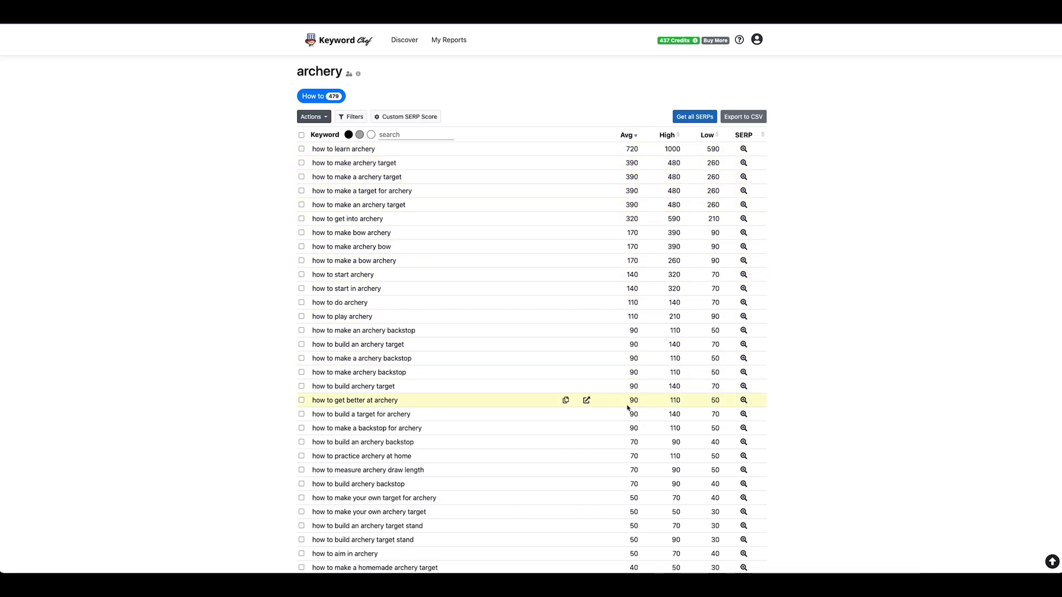
scroll(646, 286, up, 1)
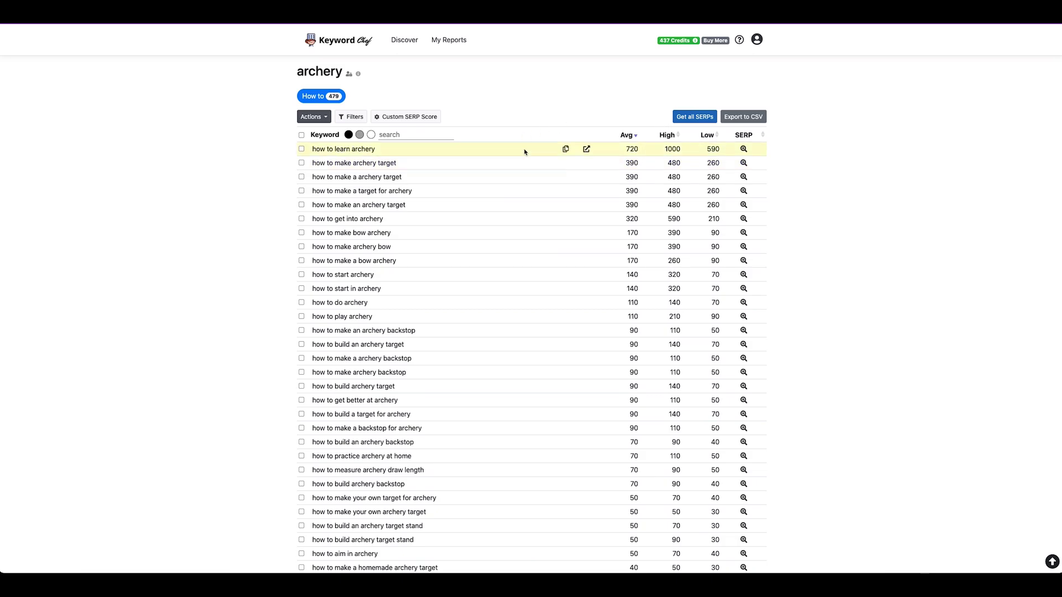
Fetch SERP data for all archery keywords, then refresh the report to show the completed scores
click(690, 120)
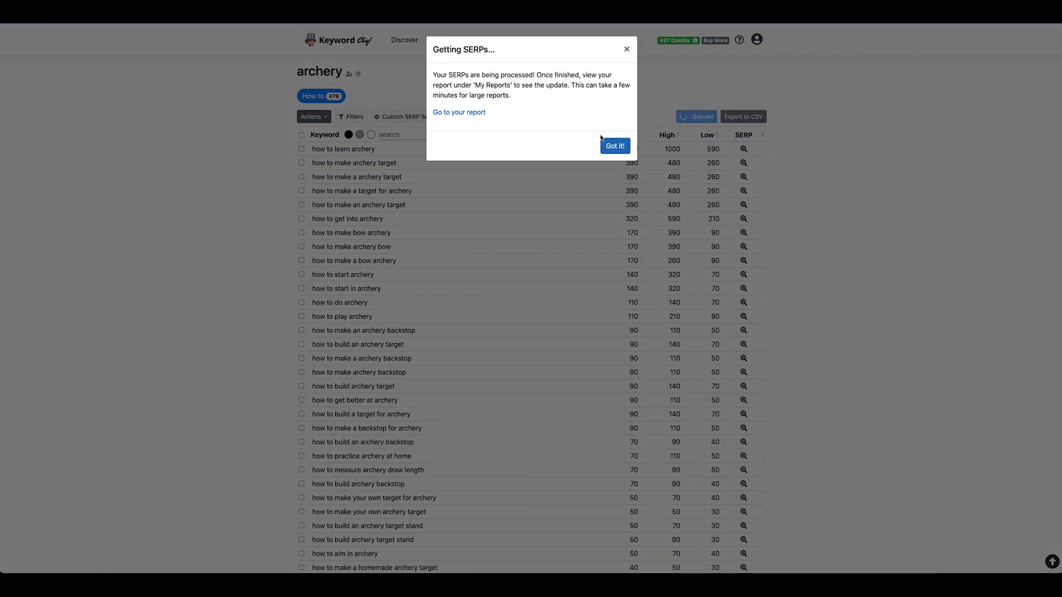
click(612, 144)
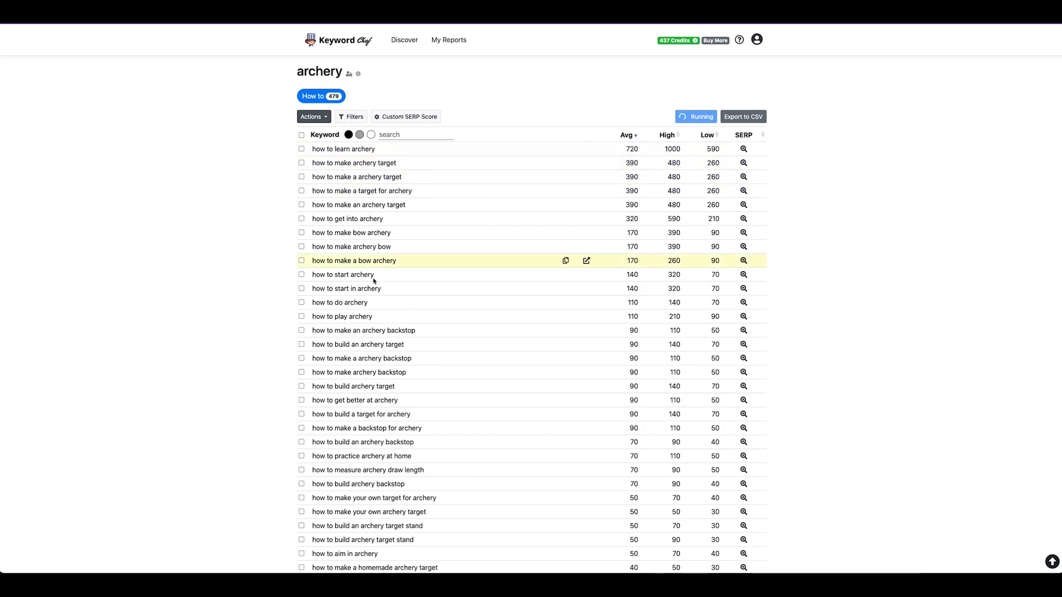
scroll(406, 390, down, 4)
scroll(406, 391, down, 10)
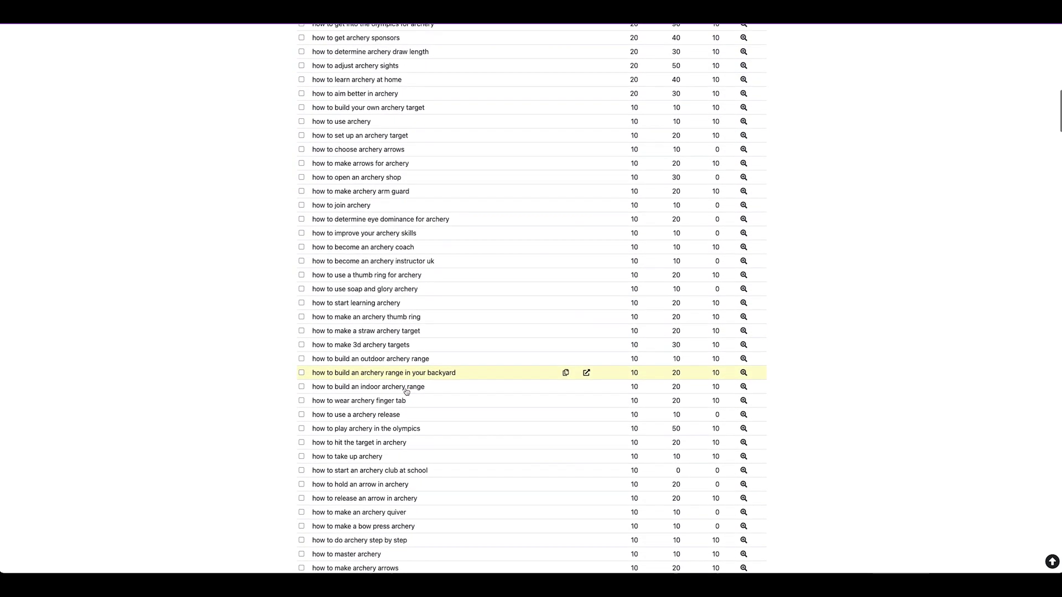
scroll(372, 150, up, 14)
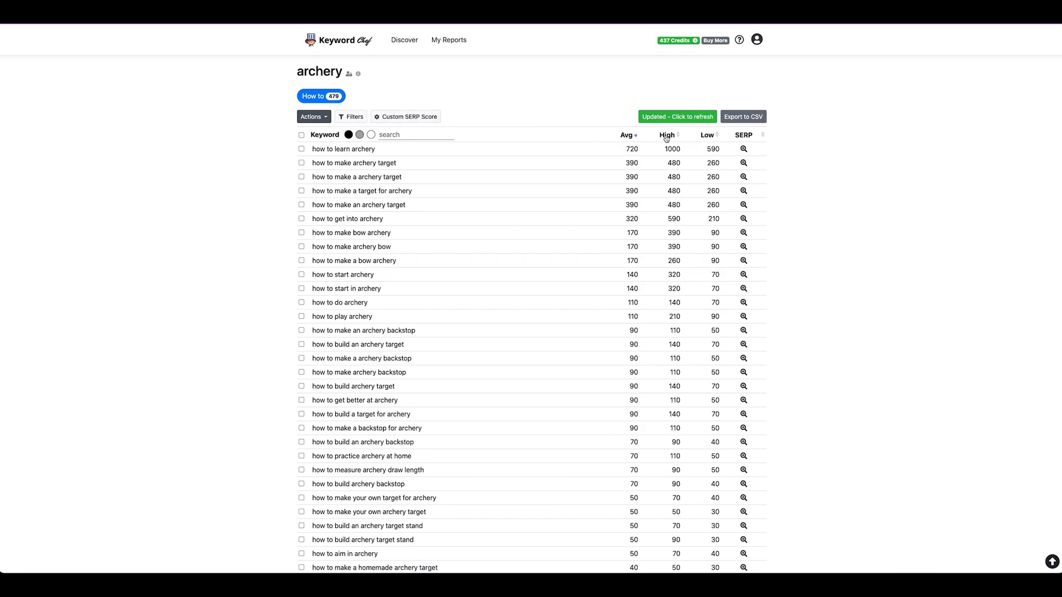
click(680, 118)
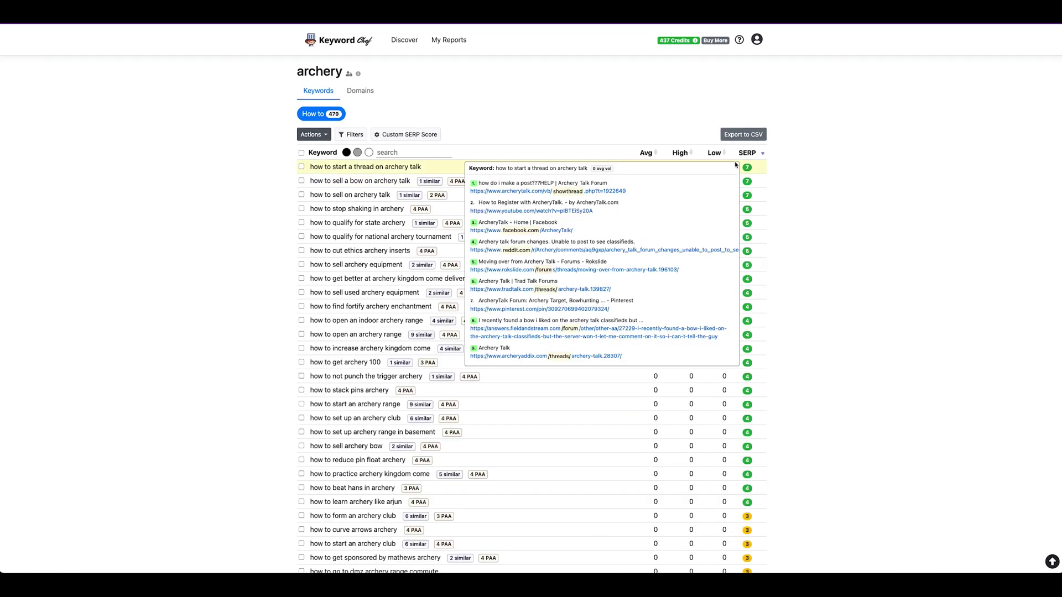
Show the archery report's Domains view and sort reddit.com keywords by volume, highest first
click(361, 92)
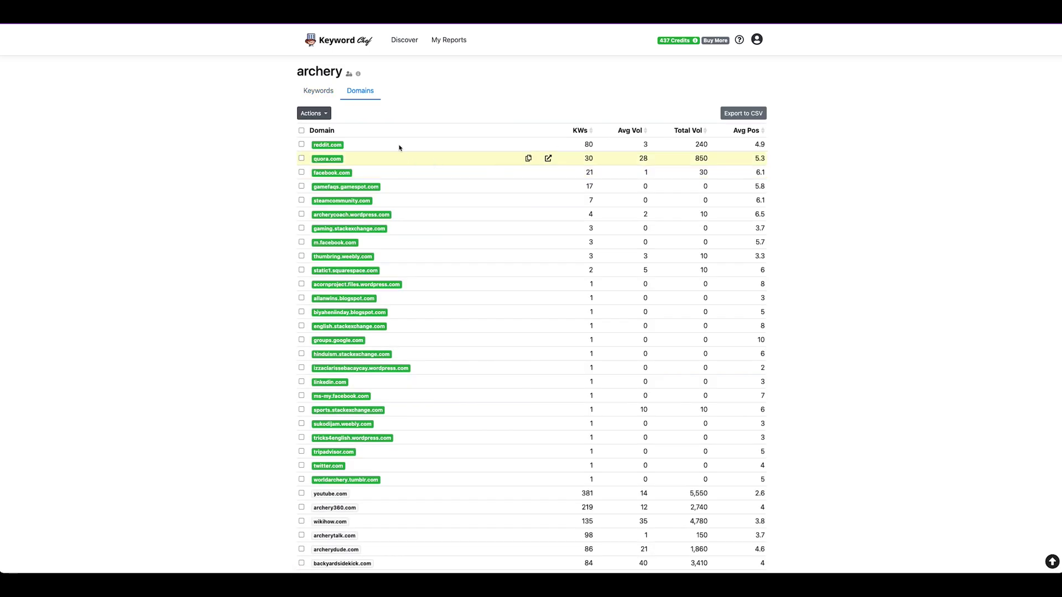
scroll(632, 131, down, 1)
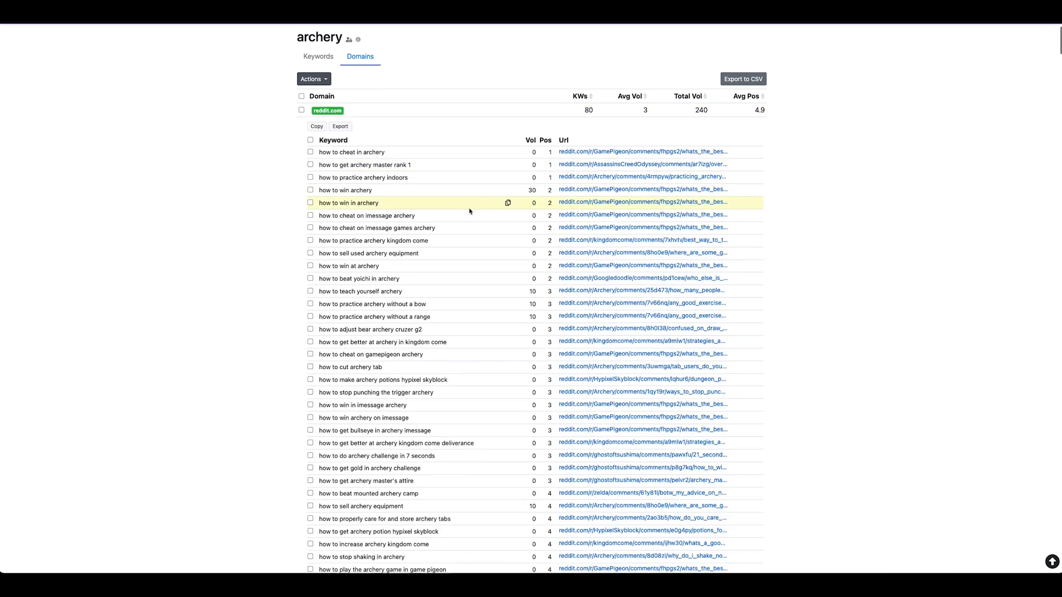
scroll(530, 74, down, 3)
click(530, 72)
Collapse the reddit.com list and select the quora.com keyword 'how to learn archery'
scroll(442, 208, up, 4)
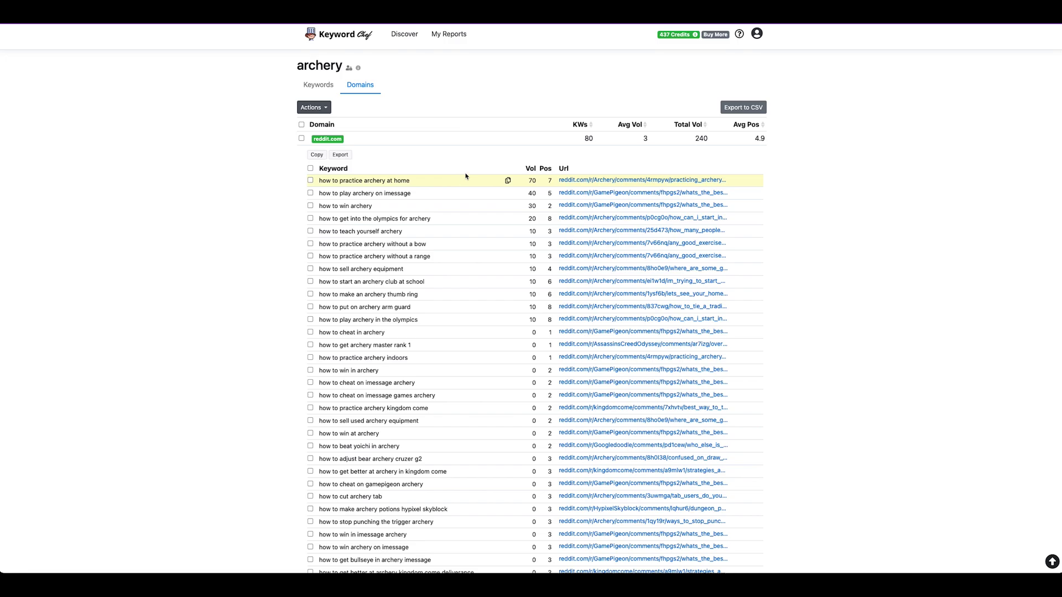
scroll(481, 178, down, 2)
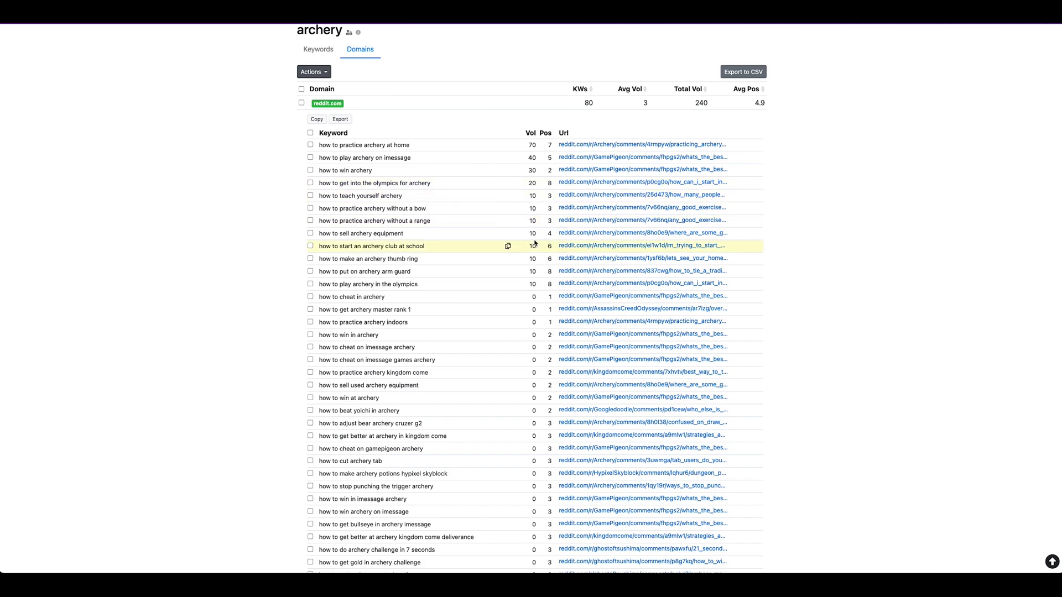
click(332, 103)
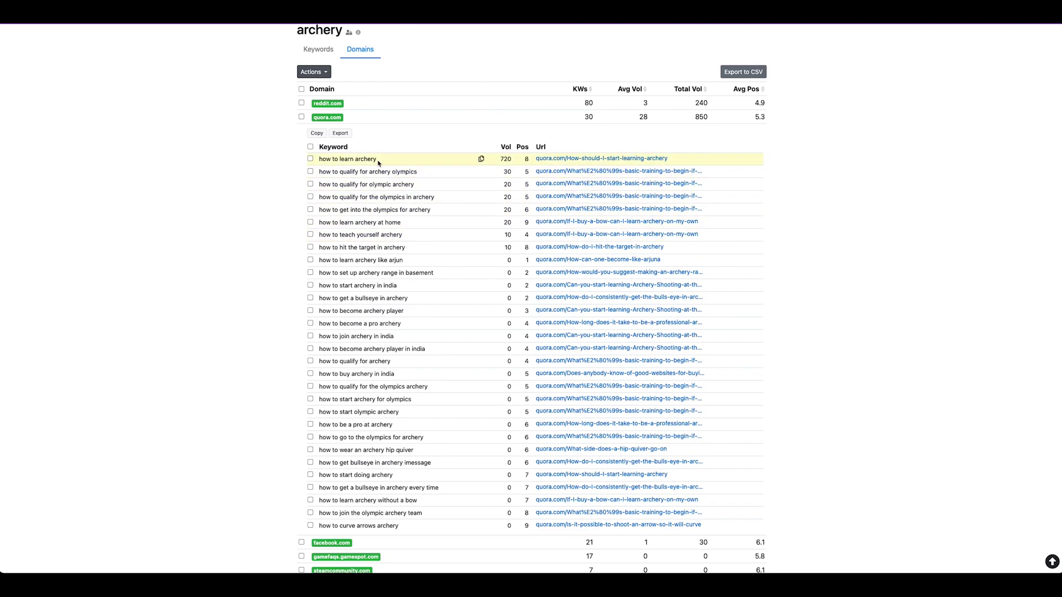
drag(374, 161, 319, 159)
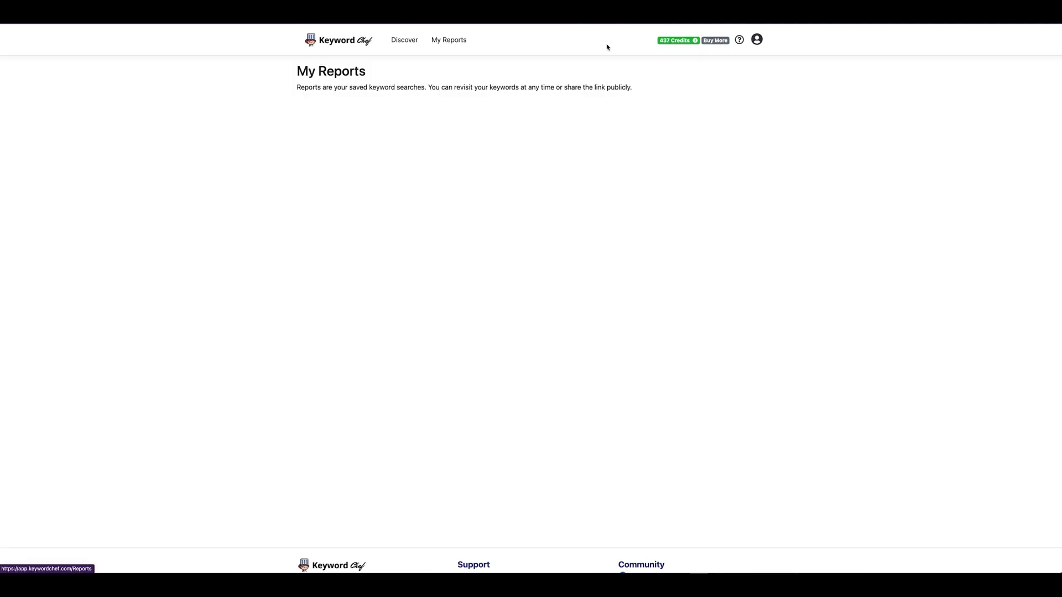
Open the phentermine report from My Reports and show its Domains breakdown
scroll(375, 139, down, 3)
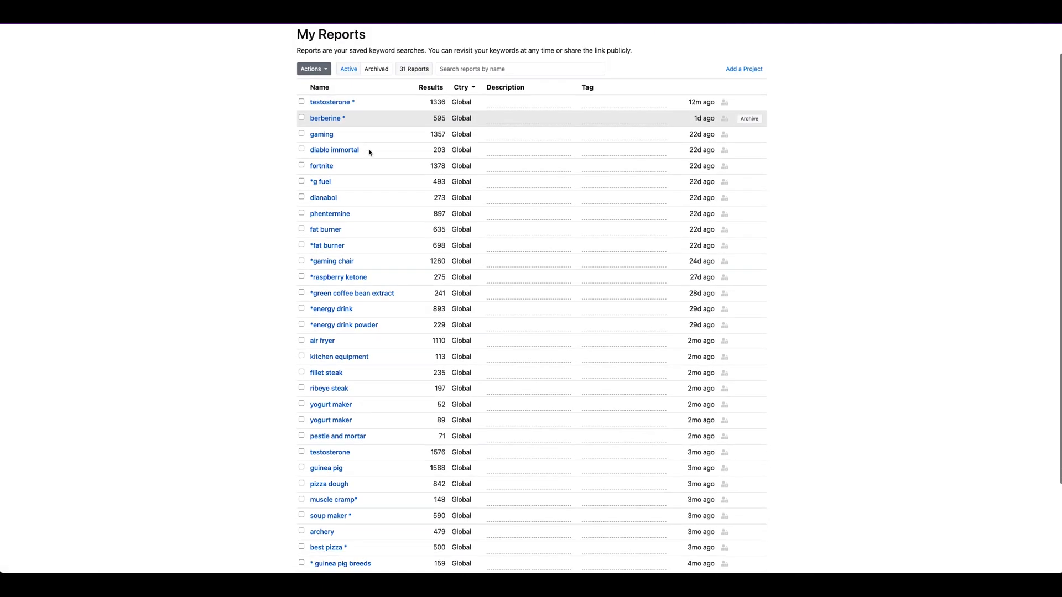
scroll(416, 228, down, 1)
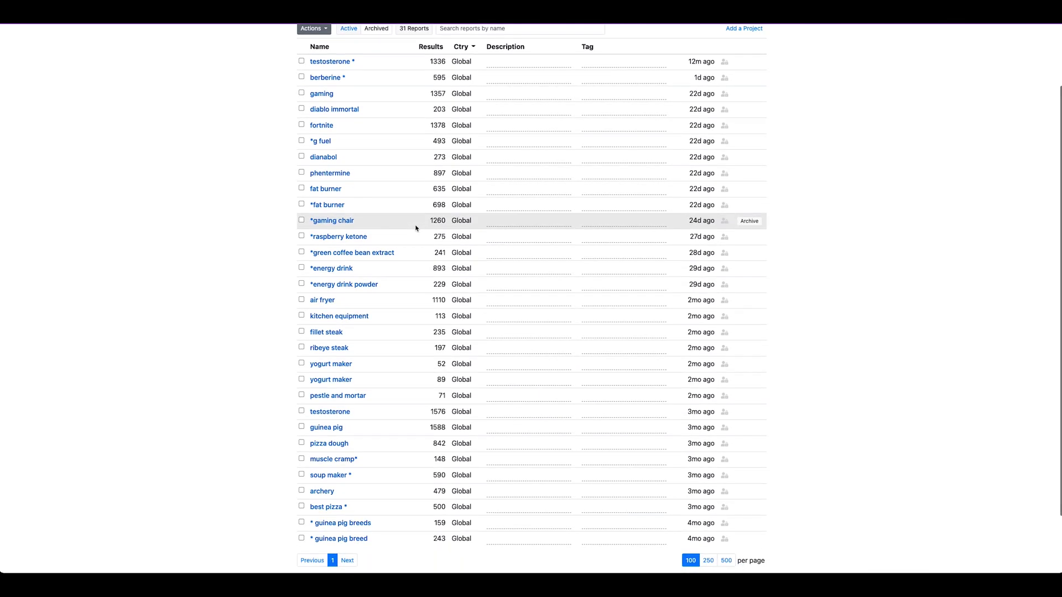
scroll(416, 228, up, 2)
click(341, 219)
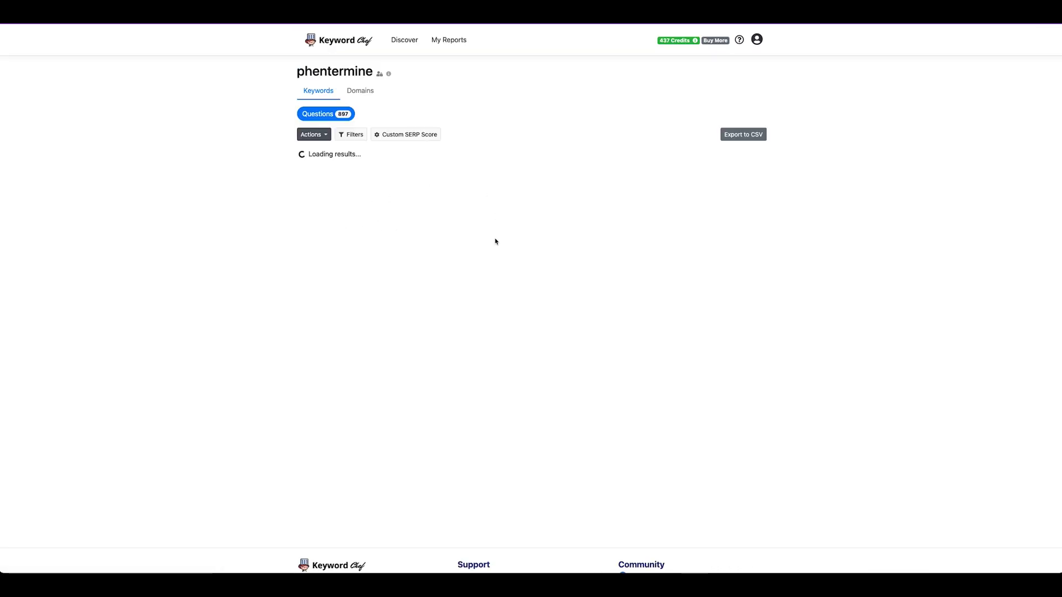
scroll(495, 242, down, 1)
click(360, 87)
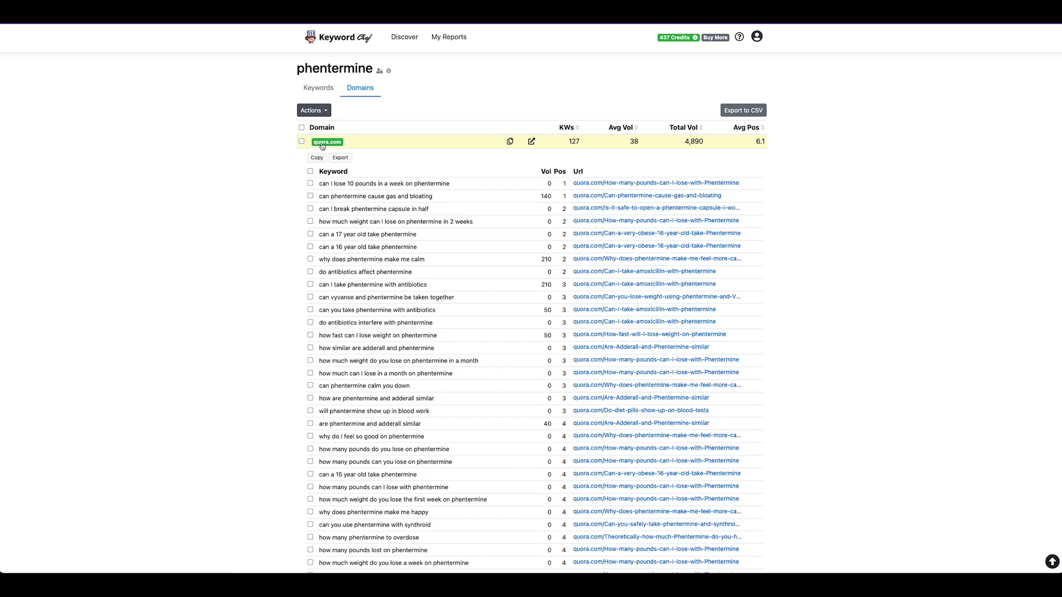
Sort phentermine's quora.com keywords by volume, led by 'is phentermine a narcotic' at 880
click(546, 172)
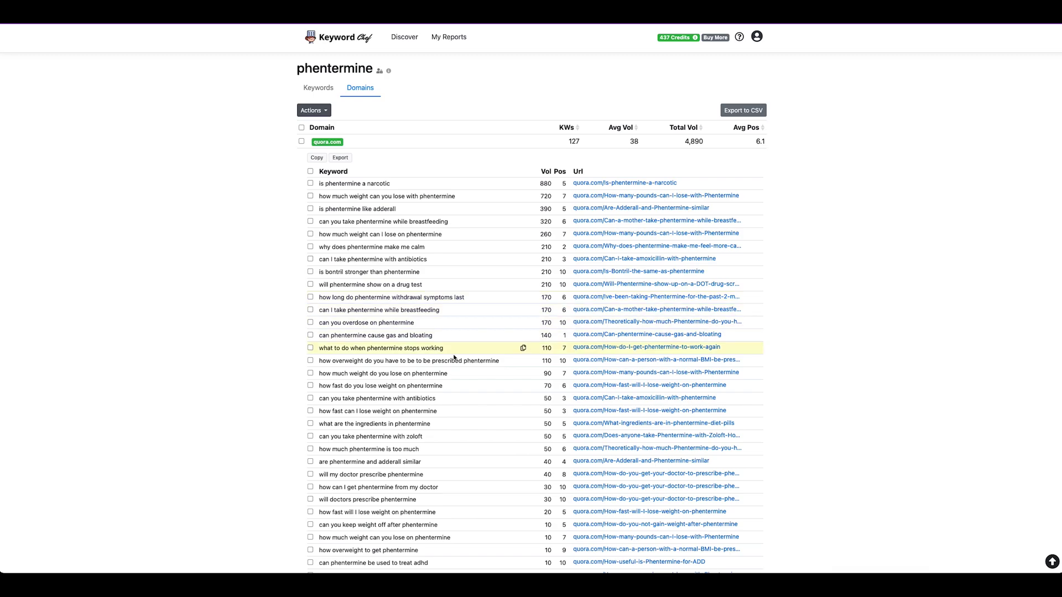
scroll(456, 423, down, 1)
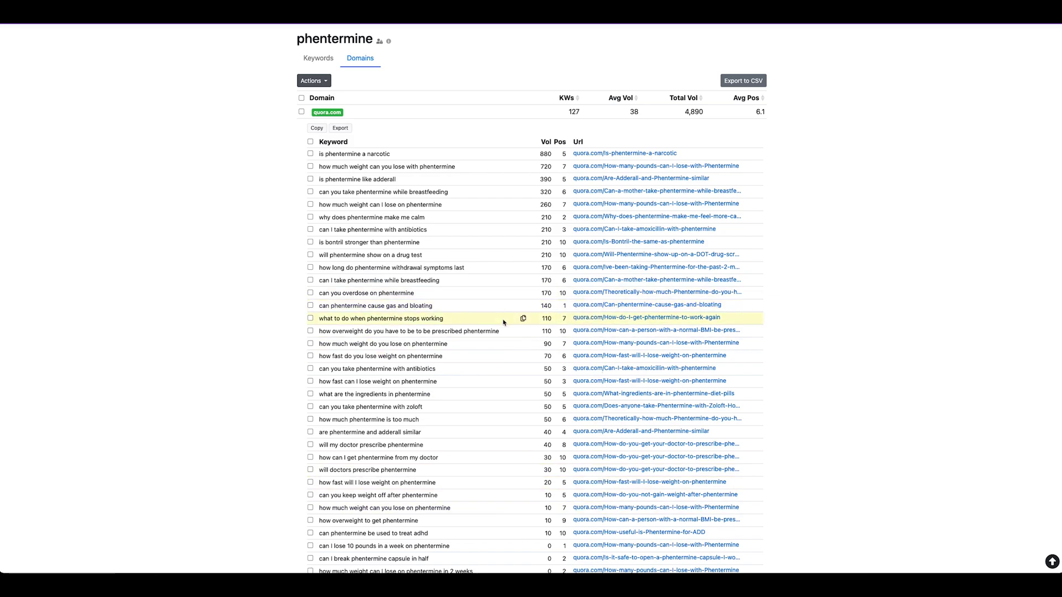
scroll(511, 325, down, 1)
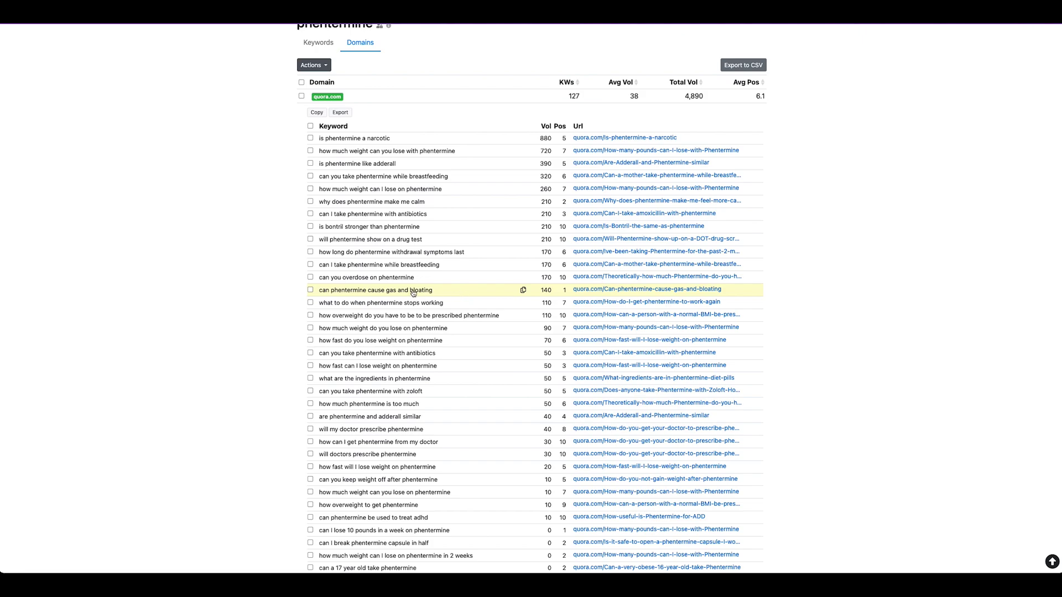